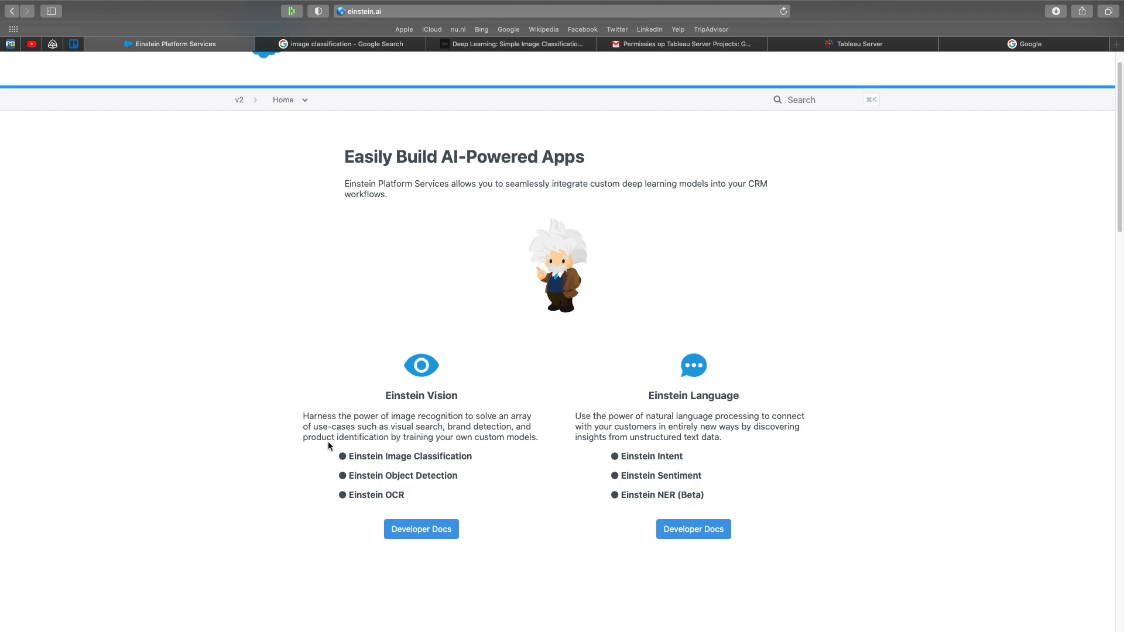
Highlight the Einstein Image Classification entry listed under Einstein Vision.
{"action": "left_click_drag", "start_coordinate": [349, 457], "coordinate": [478, 459]}
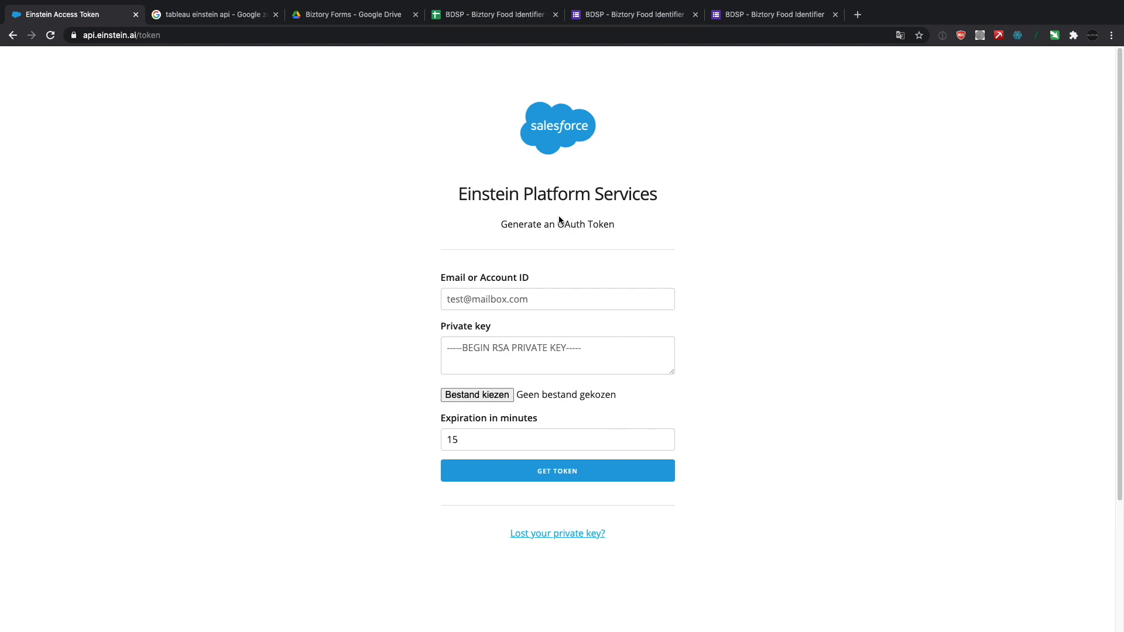
Switch to Slack and look through the food pictures posted in the #random-food channel.
{"action": "mouse_move", "coordinate": [540, 630]}
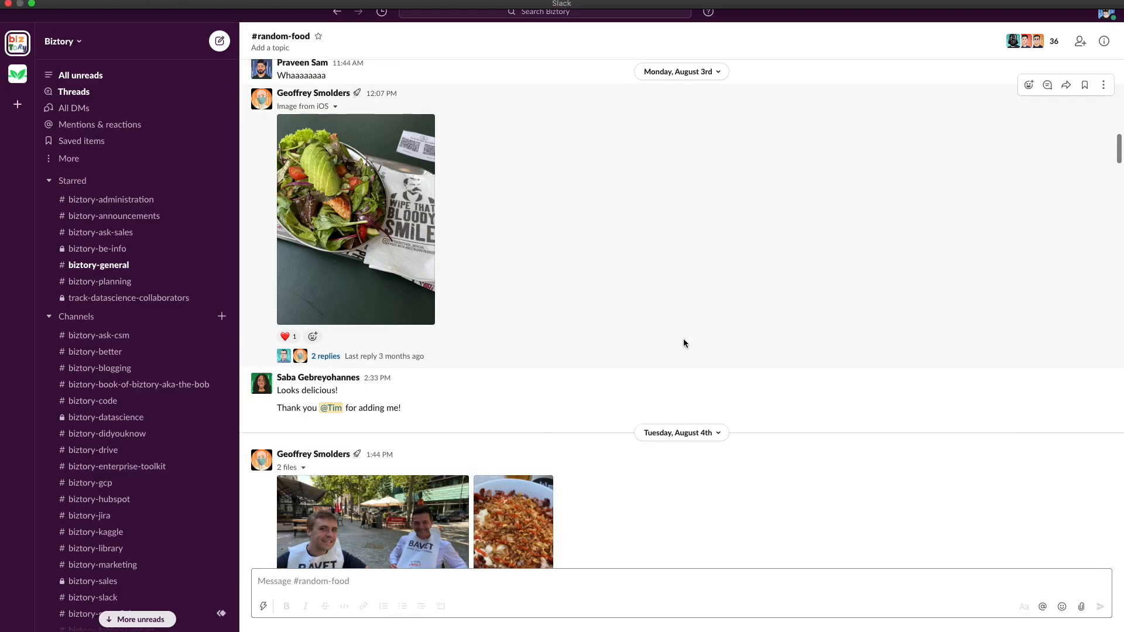
{"action": "scroll", "coordinate": [684, 345], "scroll_direction": "down", "scroll_amount": 10}
{"action": "scroll", "coordinate": [686, 354], "scroll_direction": "down", "scroll_amount": 15}
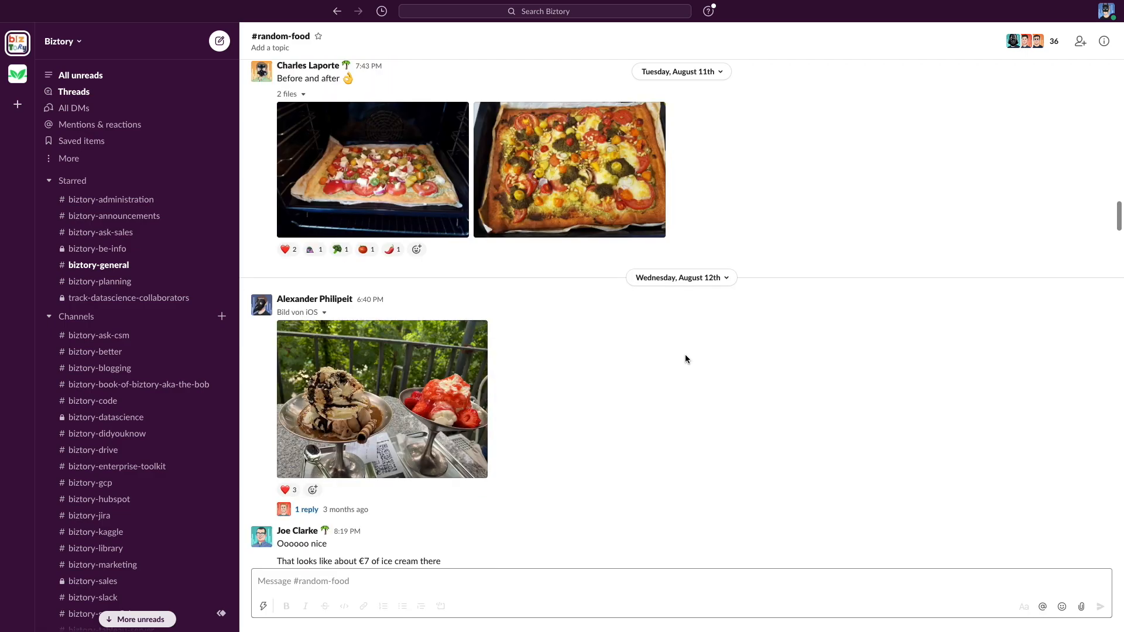
{"action": "scroll", "coordinate": [685, 359], "scroll_direction": "down", "scroll_amount": 15}
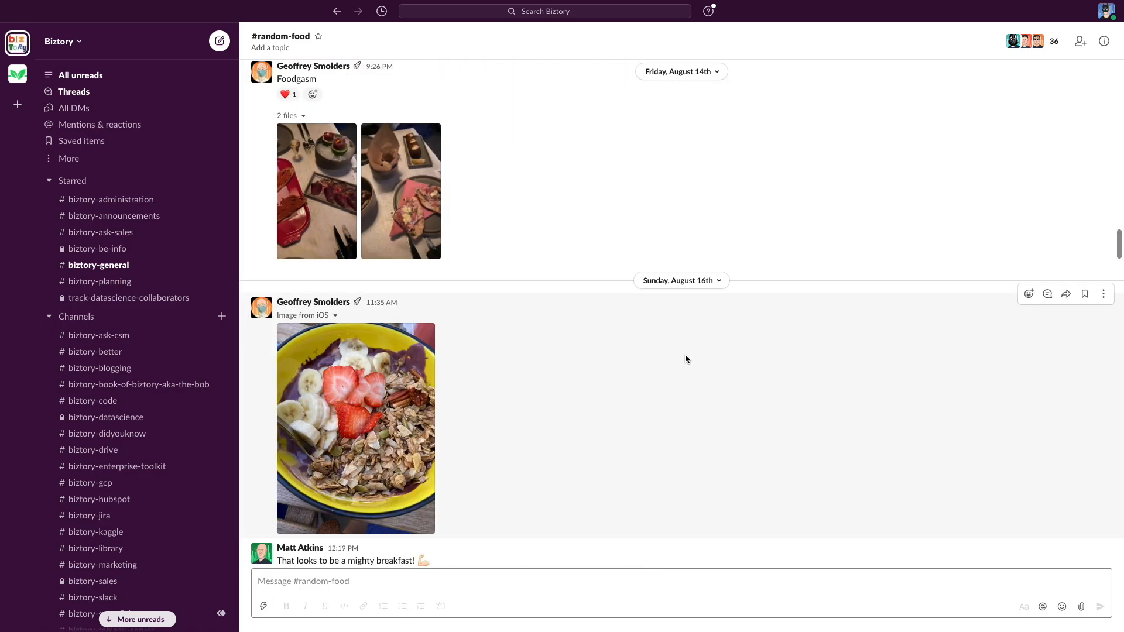
{"action": "scroll", "coordinate": [683, 364], "scroll_direction": "down", "scroll_amount": 20}
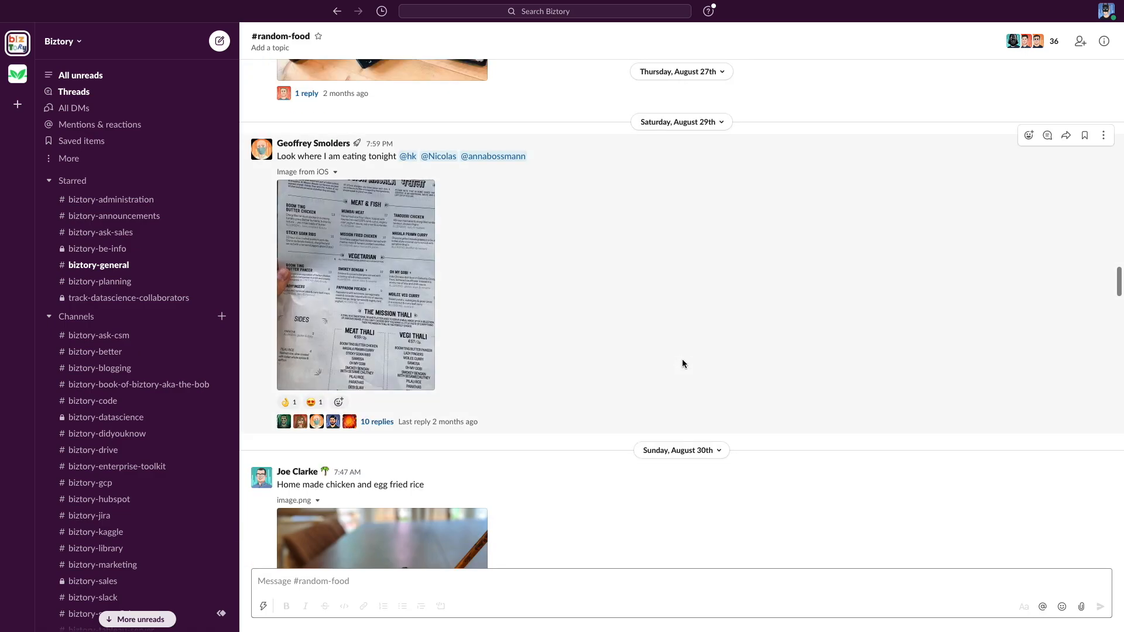
{"action": "scroll", "coordinate": [682, 364], "scroll_direction": "down", "scroll_amount": 15}
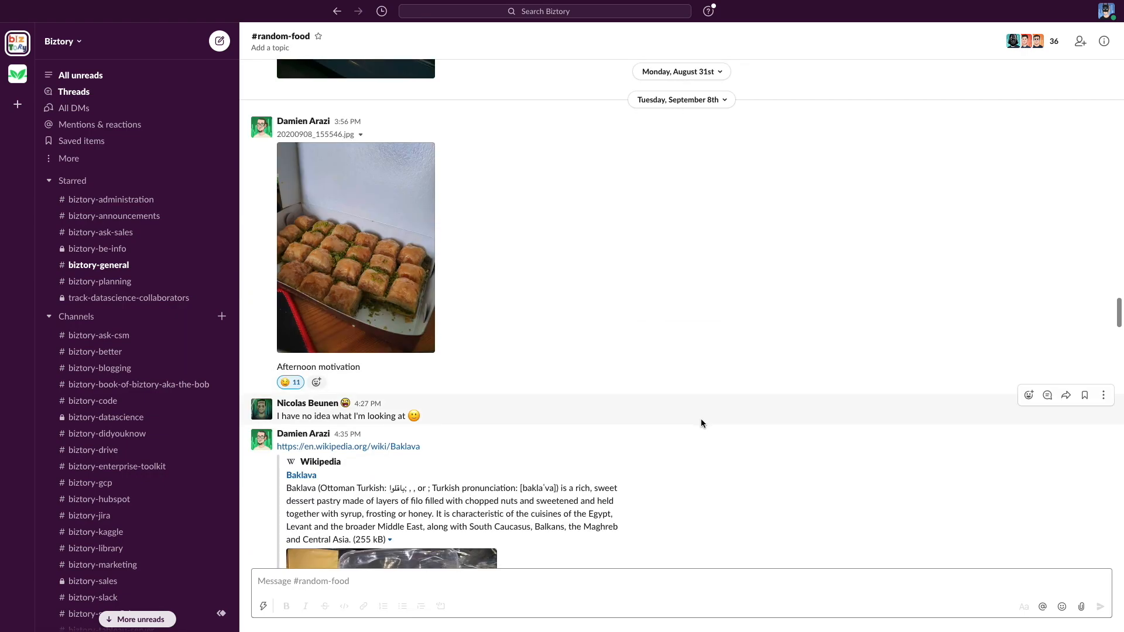
{"action": "scroll", "coordinate": [694, 421], "scroll_direction": "down", "scroll_amount": 15}
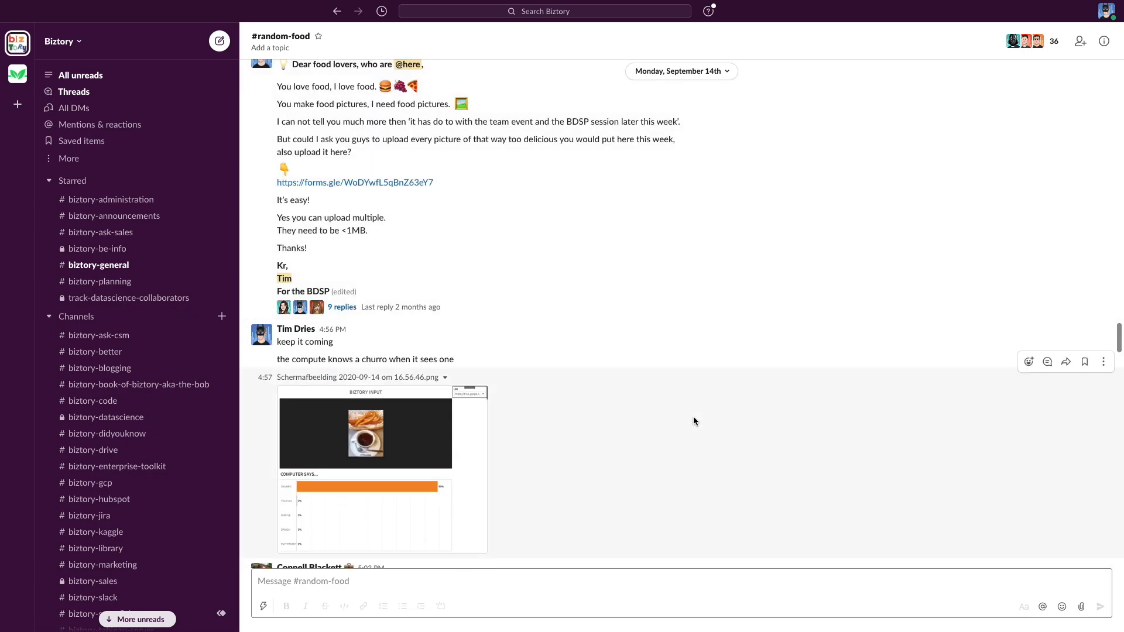
{"action": "scroll", "coordinate": [693, 420], "scroll_direction": "down", "scroll_amount": 15}
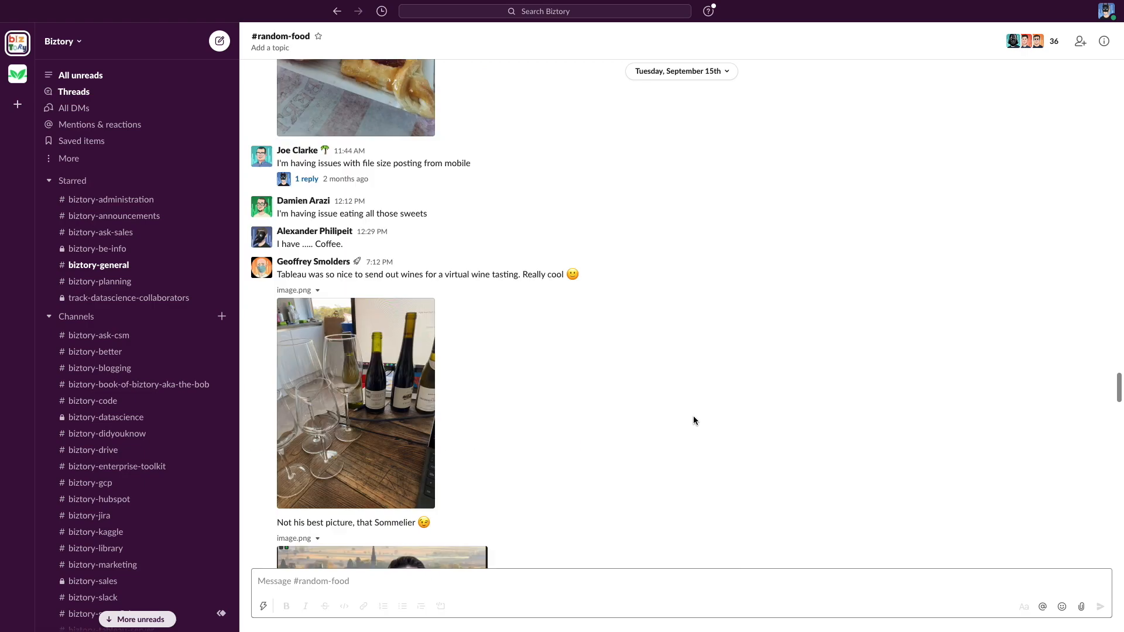
{"action": "scroll", "coordinate": [693, 421], "scroll_direction": "down", "scroll_amount": 15}
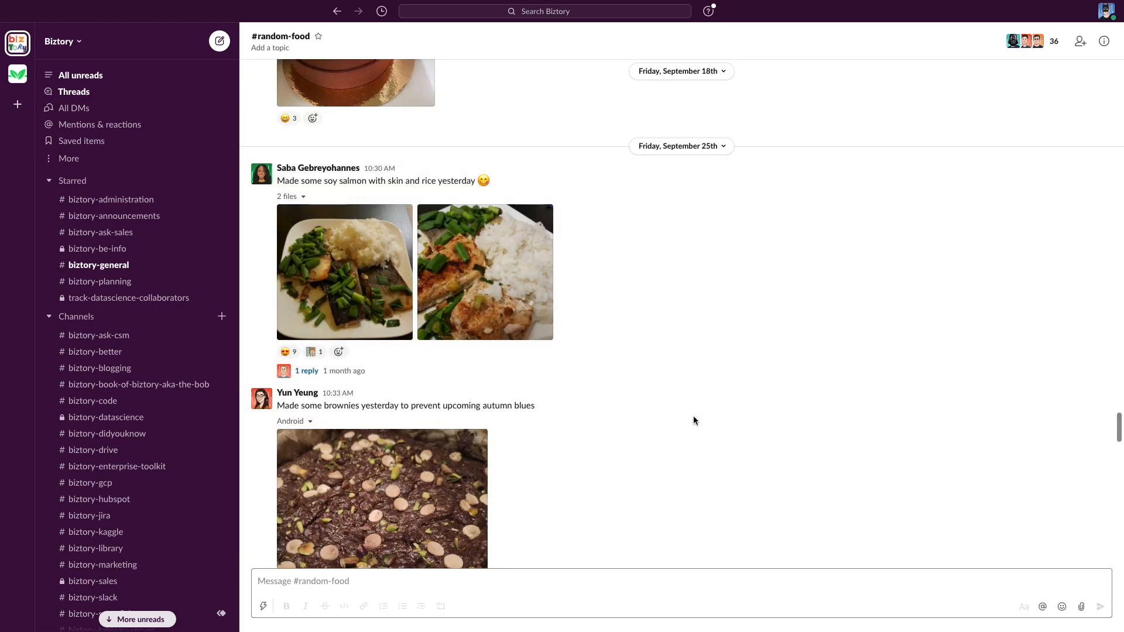
{"action": "scroll", "coordinate": [693, 421], "scroll_direction": "down", "scroll_amount": 10}
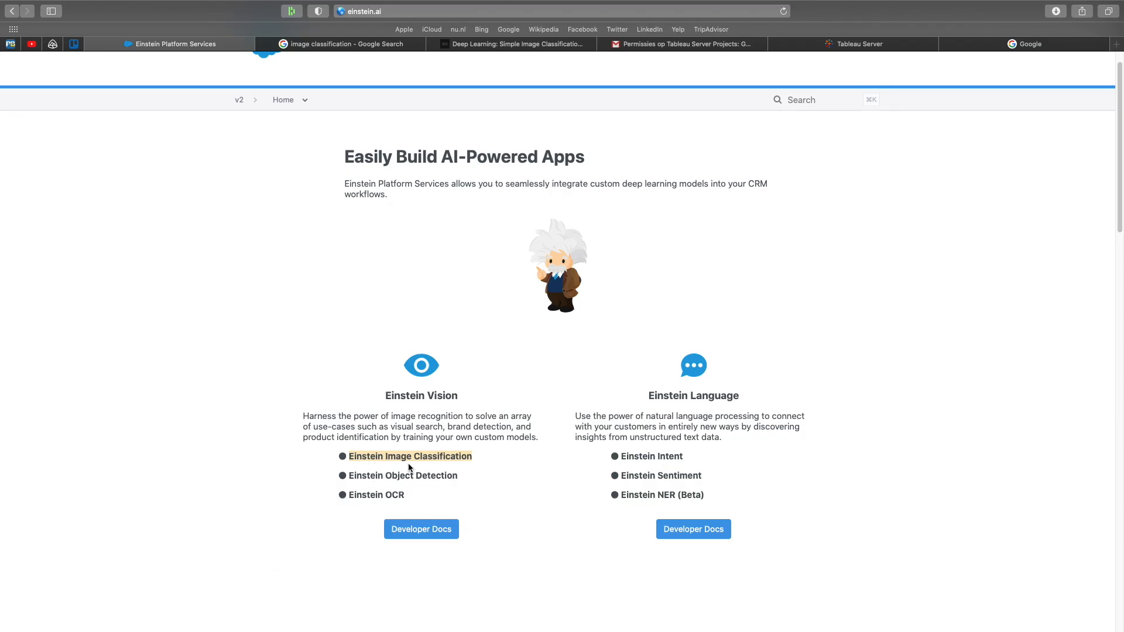
{"action": "left_click", "coordinate": [413, 461]}
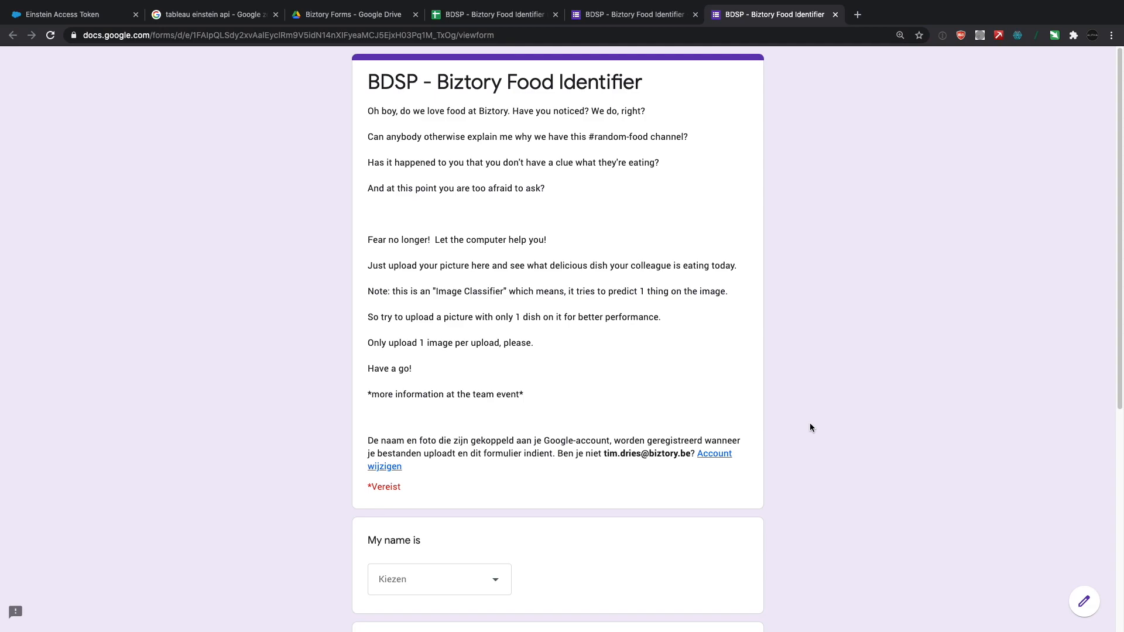
Look over the BDSP - Biztory Food Identifier form in Chrome and open its answers spreadsheet.
{"action": "scroll", "coordinate": [808, 427], "scroll_direction": "down", "scroll_amount": 3}
{"action": "scroll", "coordinate": [802, 421], "scroll_direction": "up", "scroll_amount": 3}
{"action": "left_click", "coordinate": [508, 14]}
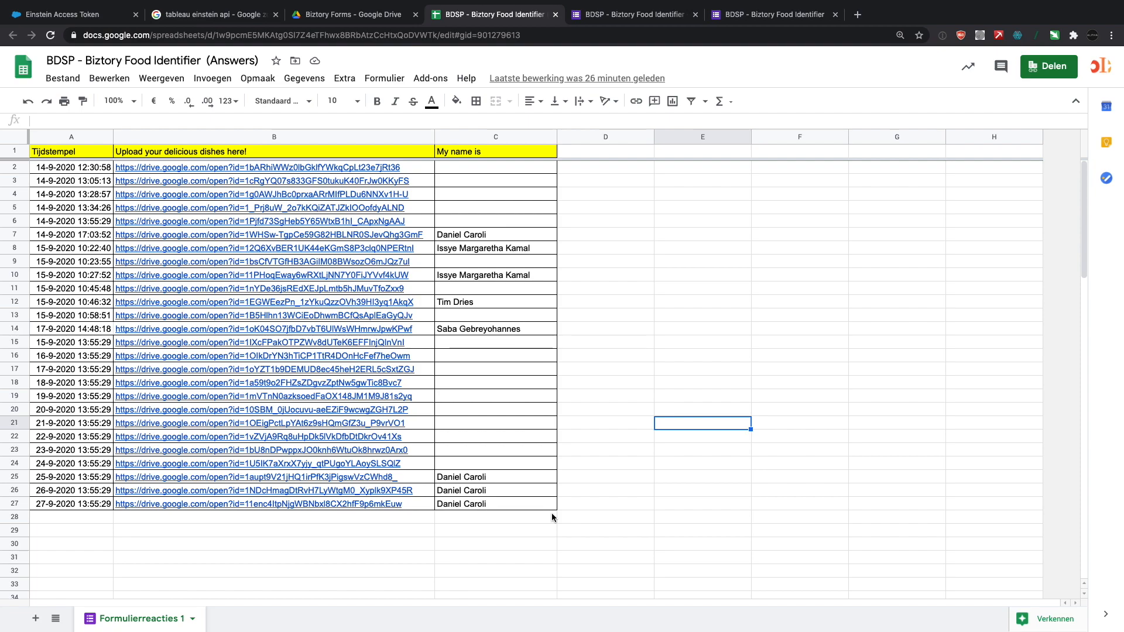
Preview the uploaded dish photos behind the Drive links in column B of the answers sheet.
{"action": "mouse_move", "coordinate": [320, 475]}
{"action": "mouse_move", "coordinate": [425, 179]}
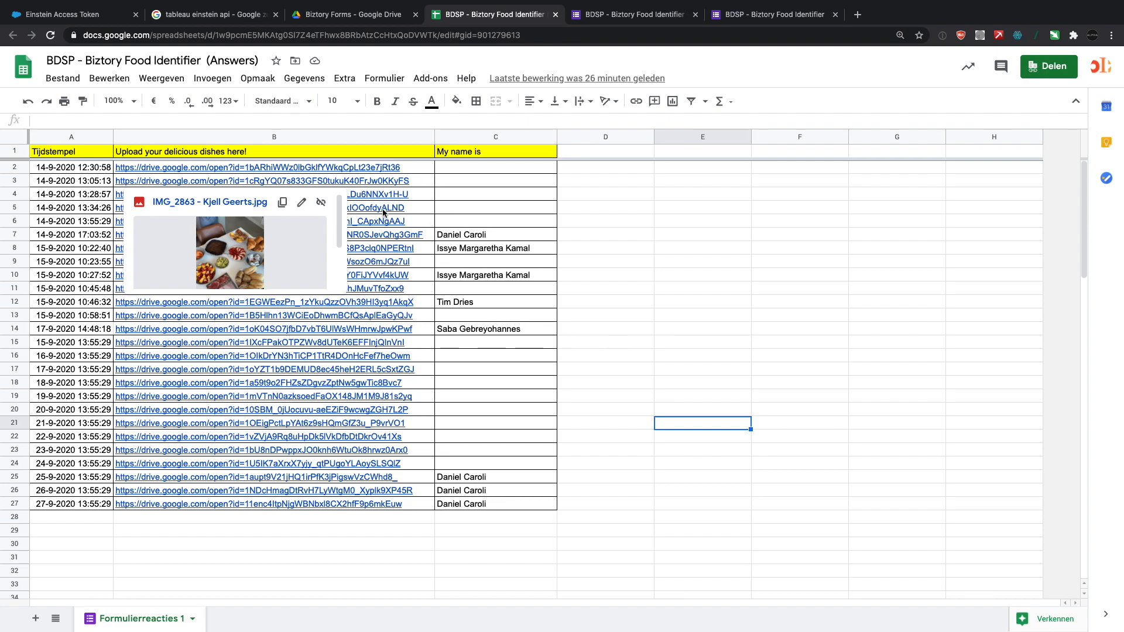
{"action": "mouse_move", "coordinate": [376, 198]}
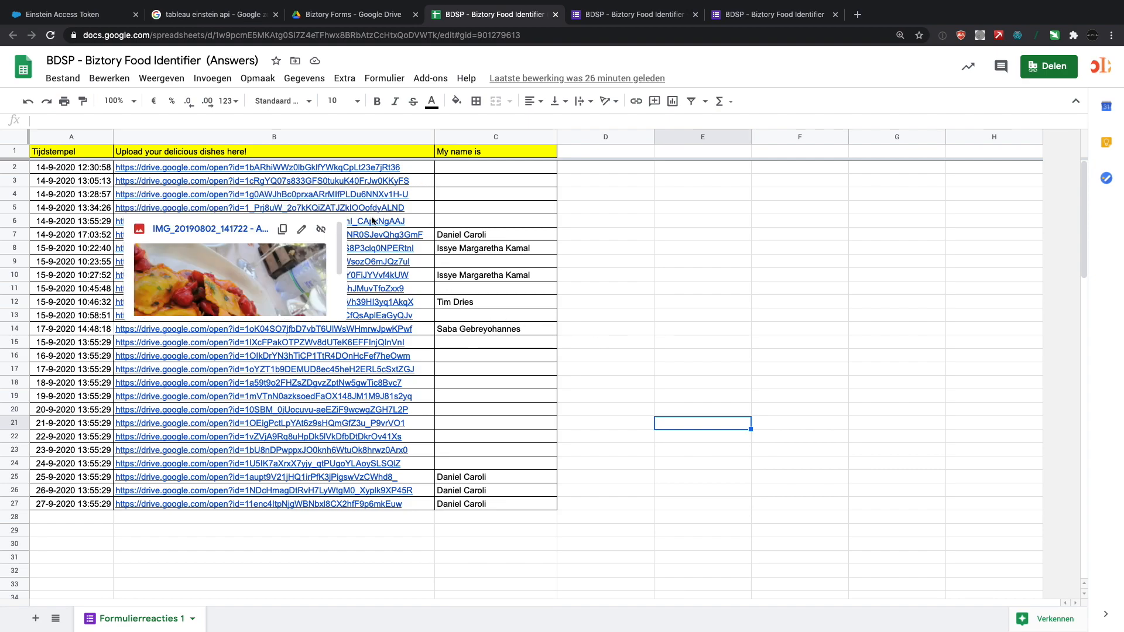
{"action": "mouse_move", "coordinate": [372, 220]}
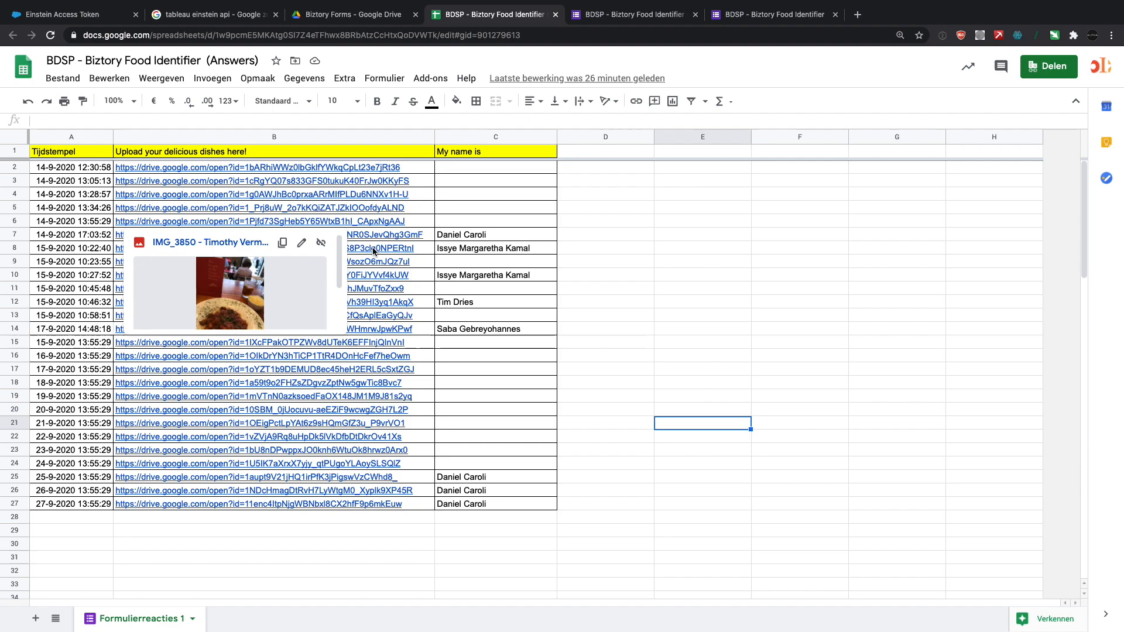
{"action": "mouse_move", "coordinate": [373, 301]}
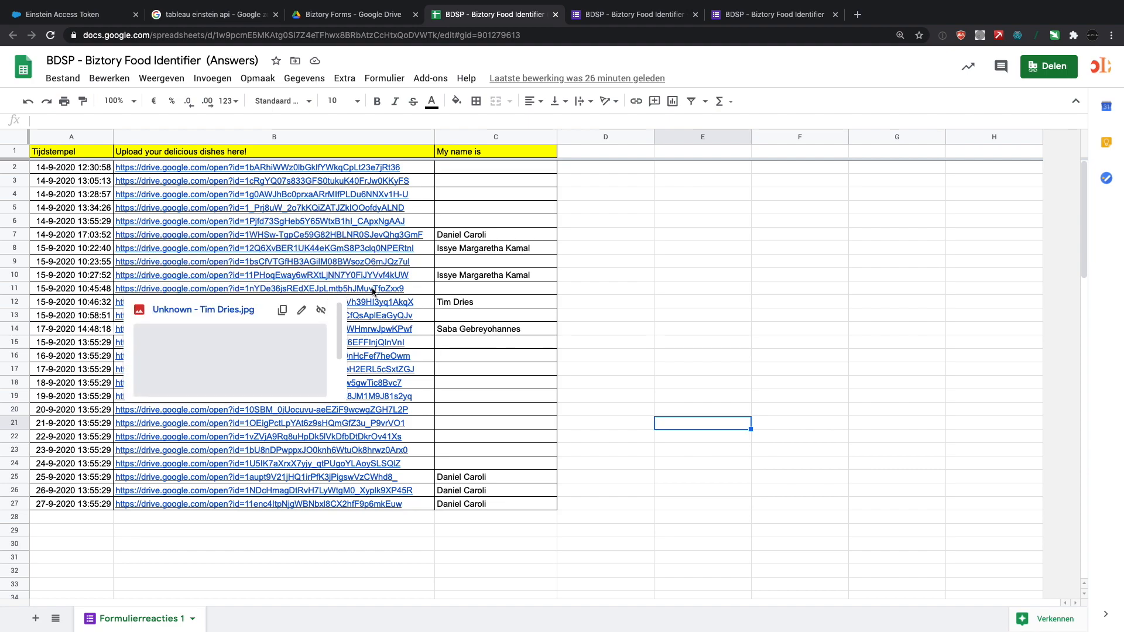
{"action": "mouse_move", "coordinate": [372, 326]}
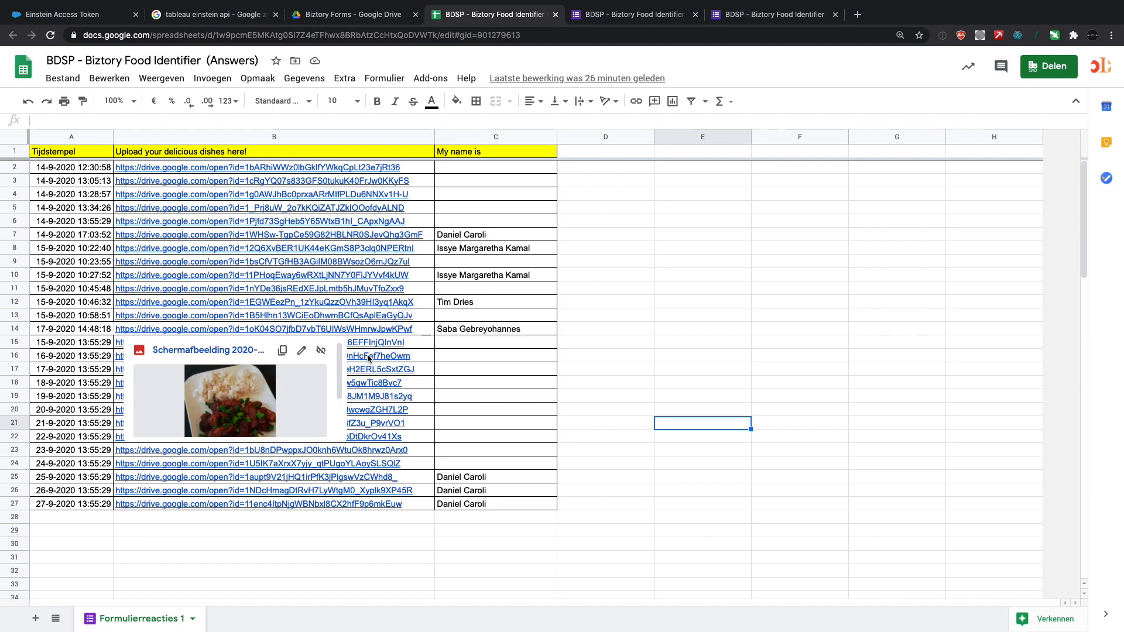
{"action": "mouse_move", "coordinate": [369, 370]}
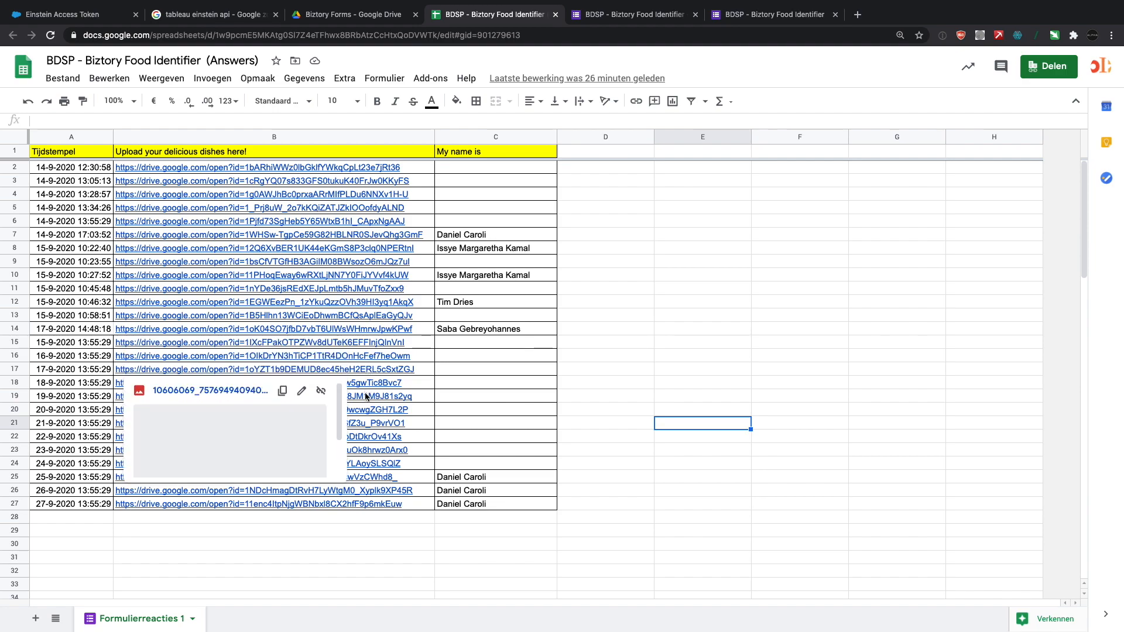
{"action": "mouse_move", "coordinate": [365, 396]}
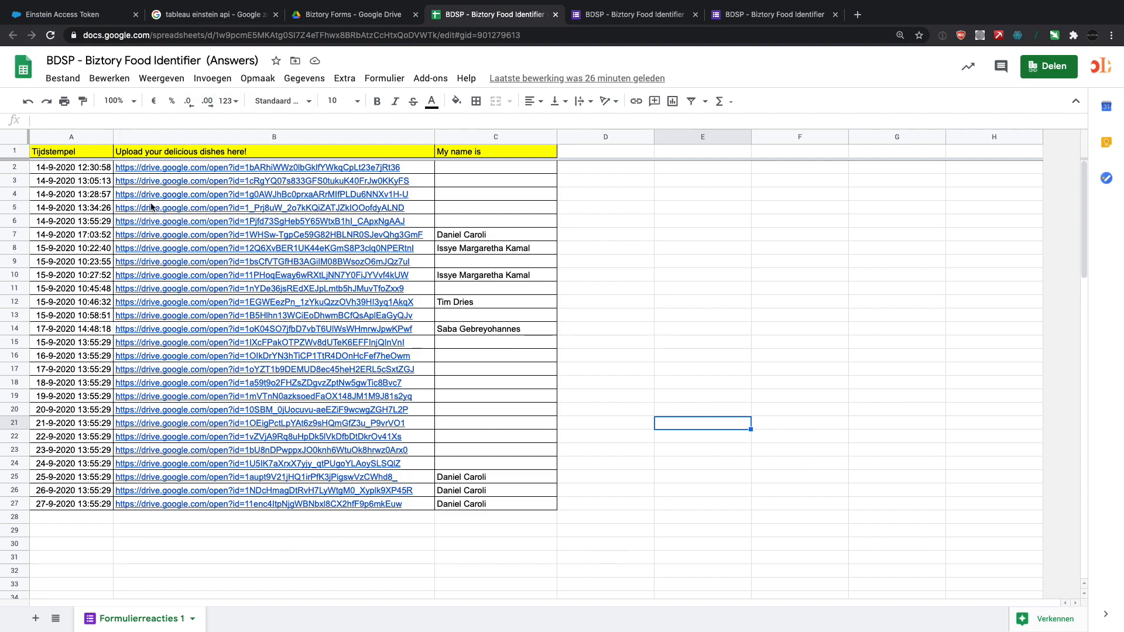
{"action": "mouse_move", "coordinate": [306, 361]}
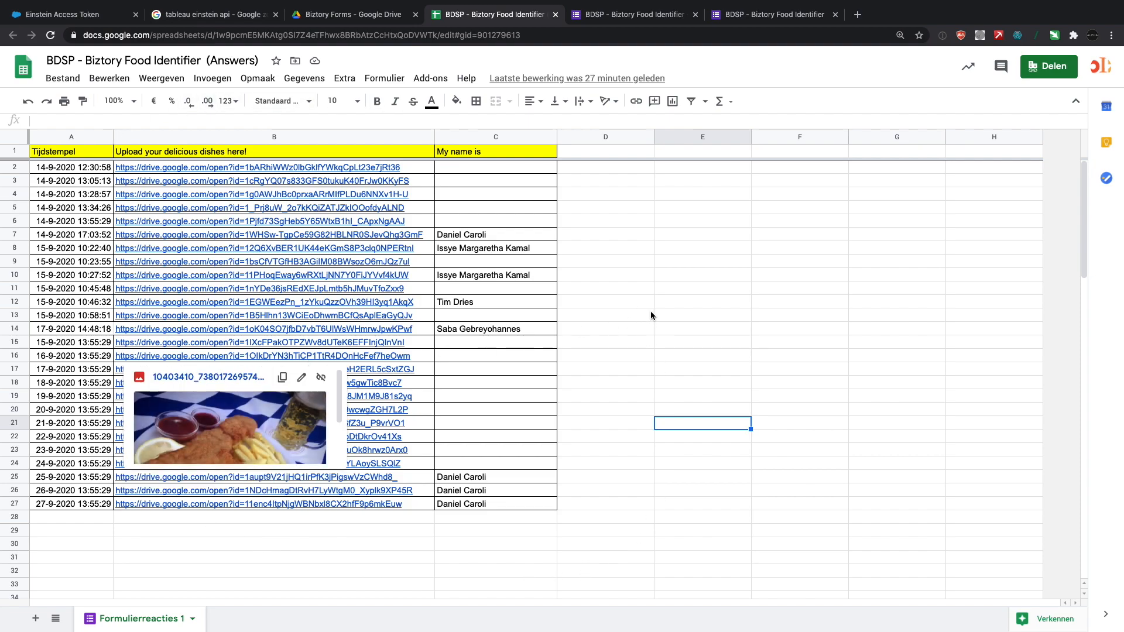
Switch to Tableau Prep Builder and view the Formulierreacties input and the check step directly after it.
{"action": "mouse_move", "coordinate": [511, 631]}
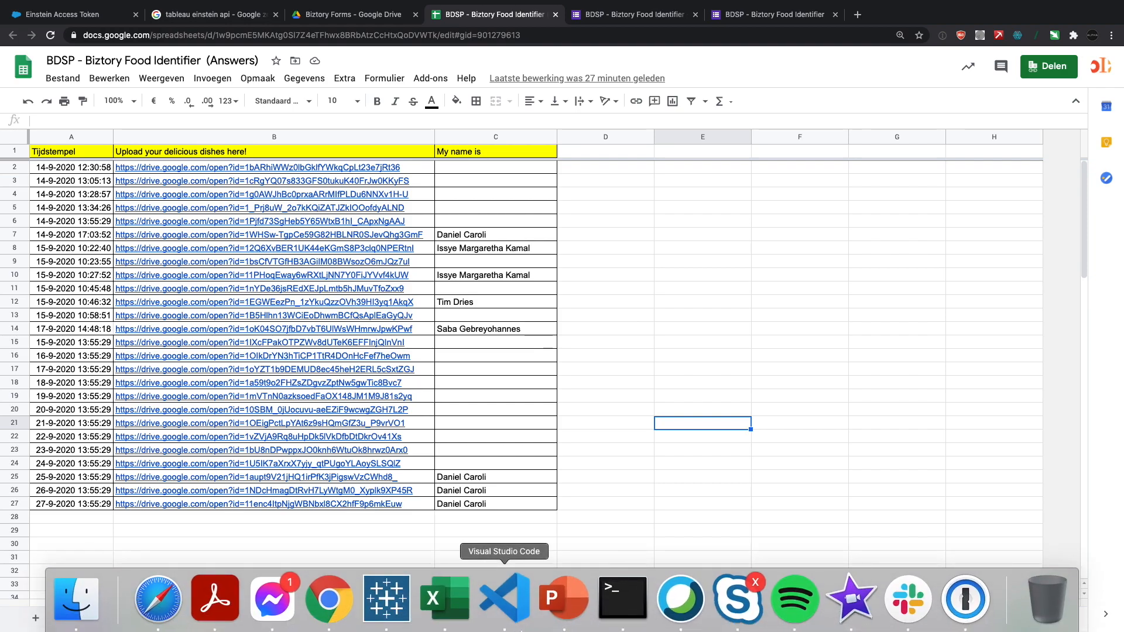
{"action": "left_click", "coordinate": [391, 597]}
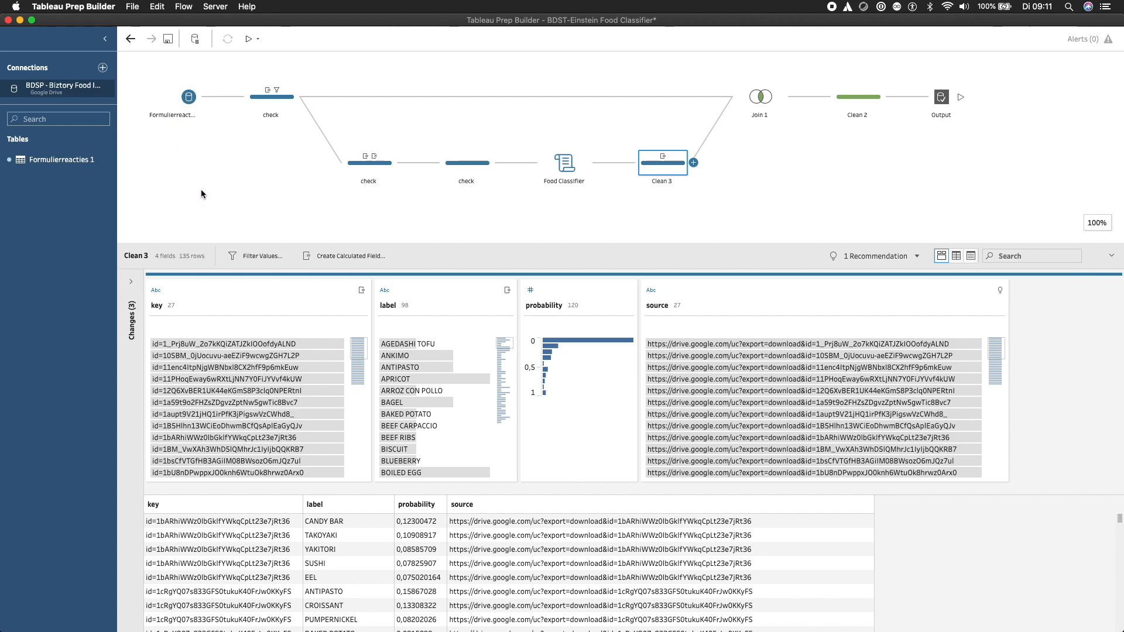
{"action": "left_click", "coordinate": [185, 101]}
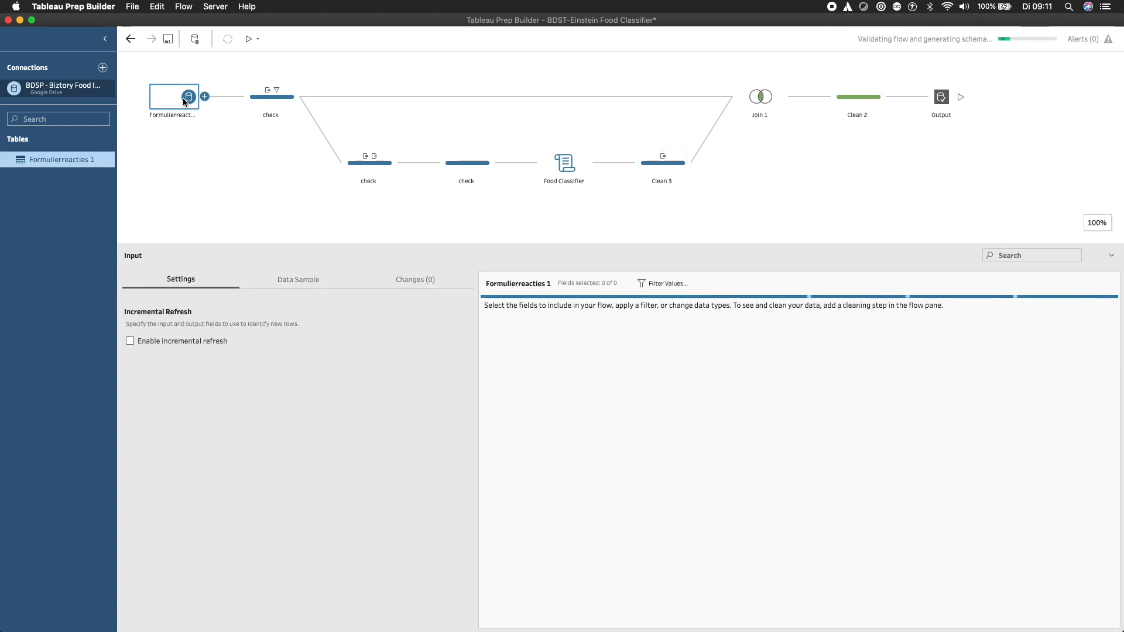
{"action": "left_click", "coordinate": [271, 96]}
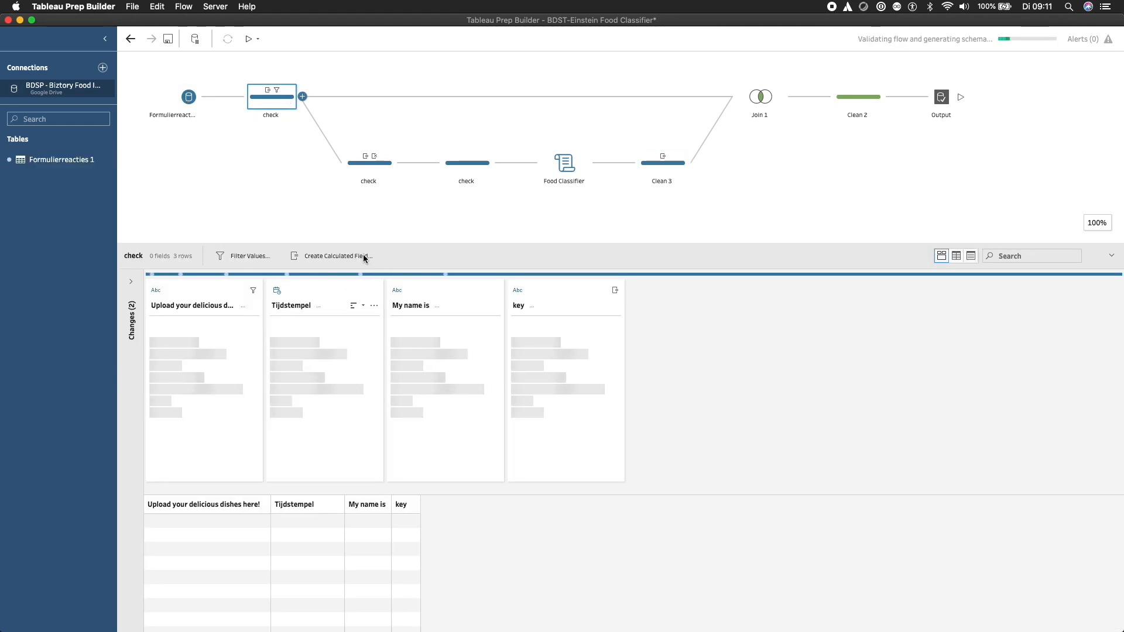
Enlarge the check step's data area and widen the upload link, Tijdstempel and My name is columns in the data grid.
{"action": "left_click_drag", "start_coordinate": [364, 242], "coordinate": [363, 171]}
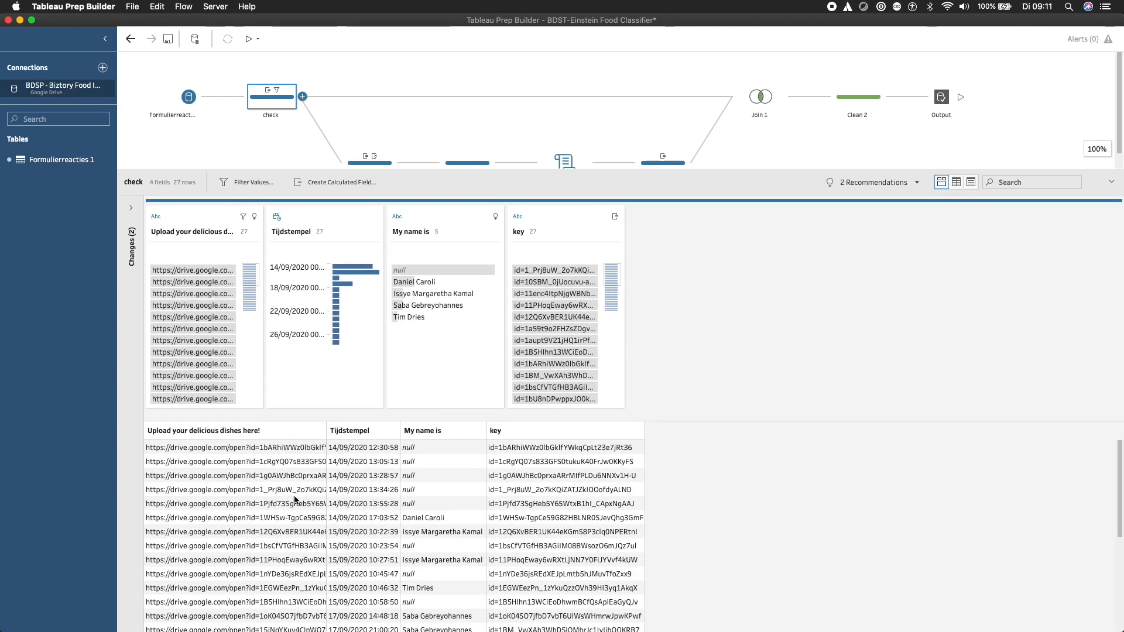
{"action": "left_click_drag", "start_coordinate": [325, 432], "coordinate": [428, 432]}
{"action": "mouse_move", "coordinate": [502, 439]}
{"action": "left_mouse_down"}
{"action": "mouse_move", "coordinate": [529, 439]}
{"action": "mouse_move", "coordinate": [515, 439]}
{"action": "left_mouse_up"}
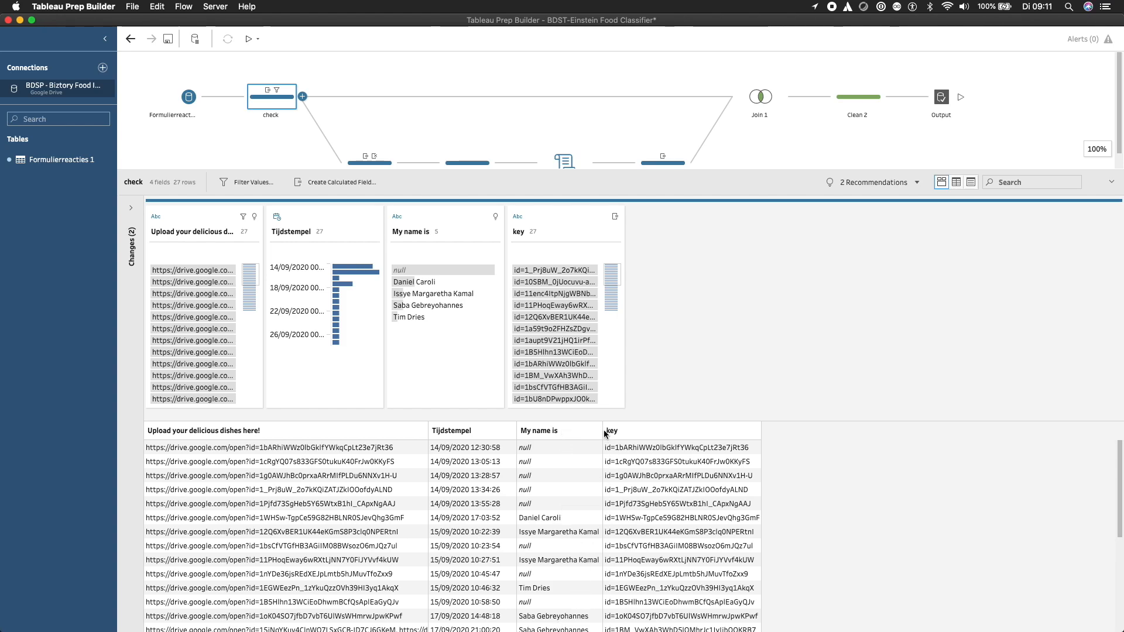
{"action": "left_click_drag", "start_coordinate": [603, 435], "coordinate": [617, 436]}
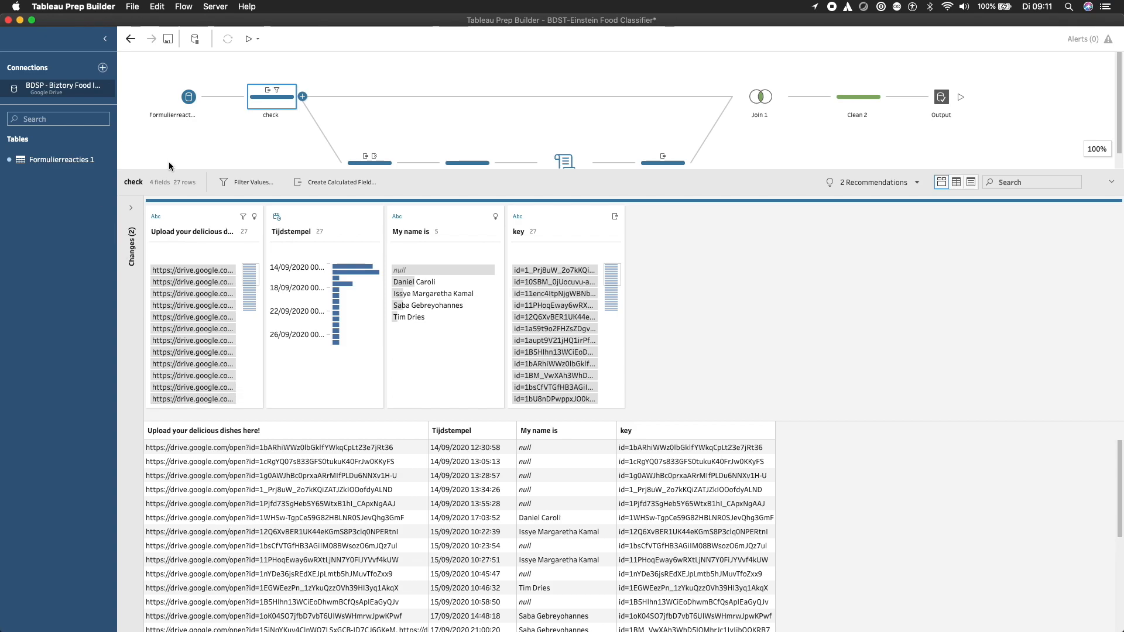
Inspect the source calculated field's formula in the lower branch's first check step, highlighting its export=download part, and close it without changes.
{"action": "left_click", "coordinate": [131, 207]}
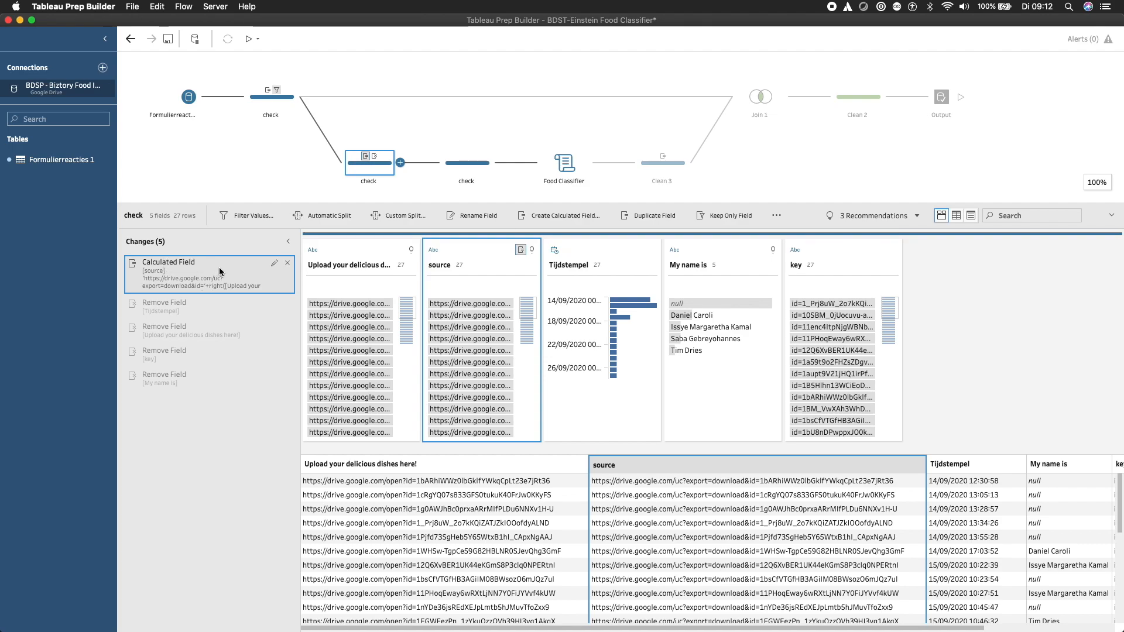
{"action": "left_click", "coordinate": [274, 263]}
{"action": "left_click_drag", "start_coordinate": [569, 195], "coordinate": [609, 216]}
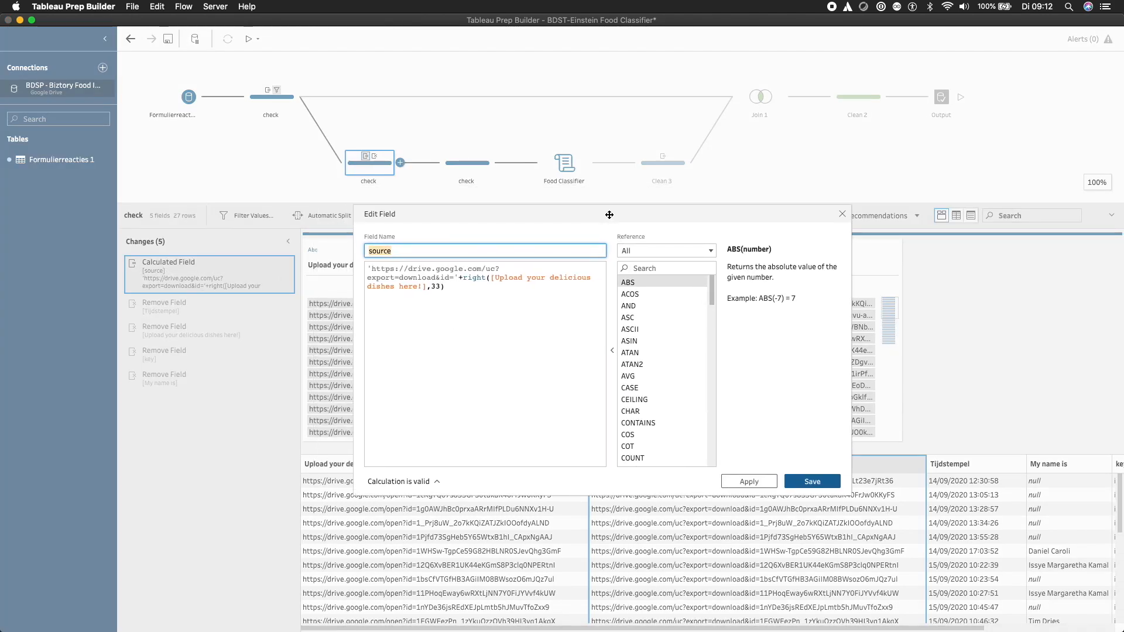
{"action": "left_click_drag", "start_coordinate": [458, 280], "coordinate": [363, 279]}
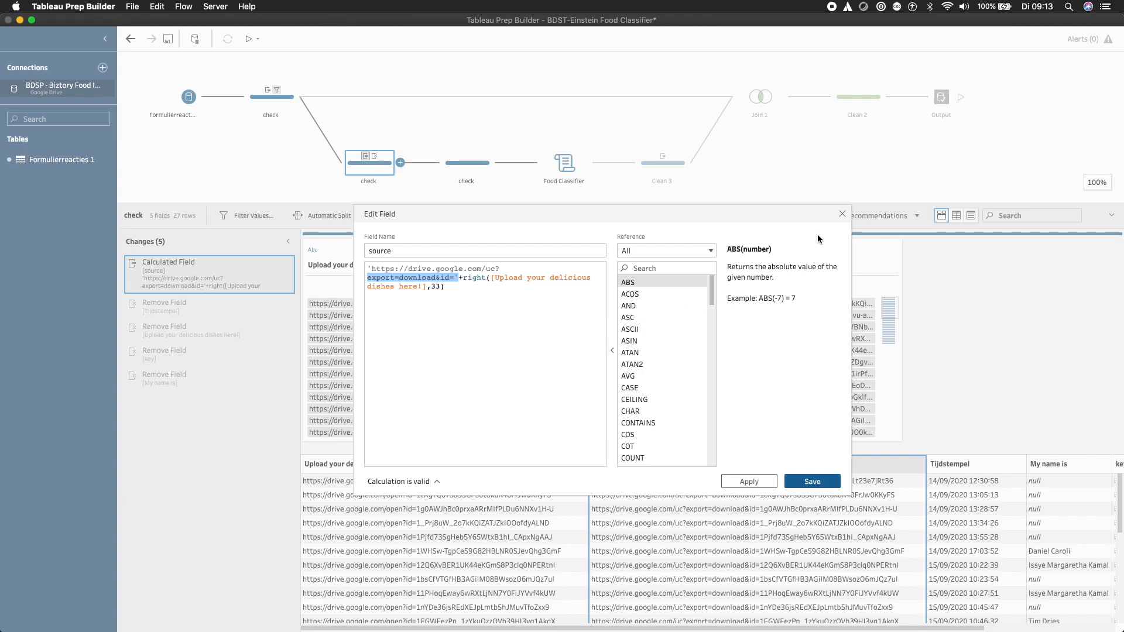
{"action": "left_click", "coordinate": [842, 214]}
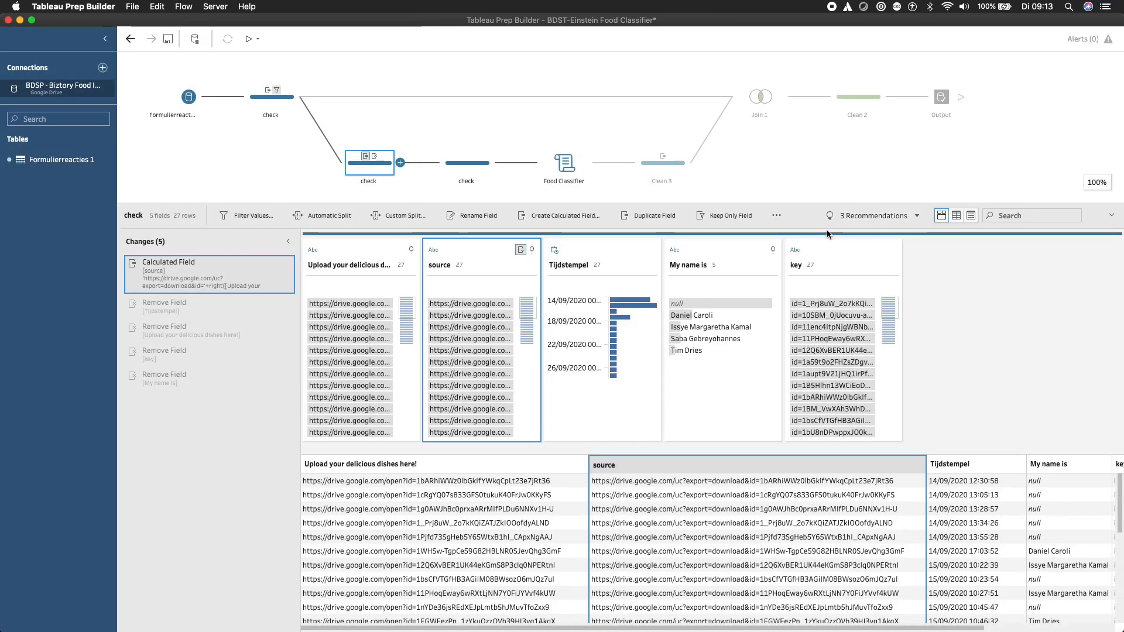
{"action": "left_click", "coordinate": [1111, 217]}
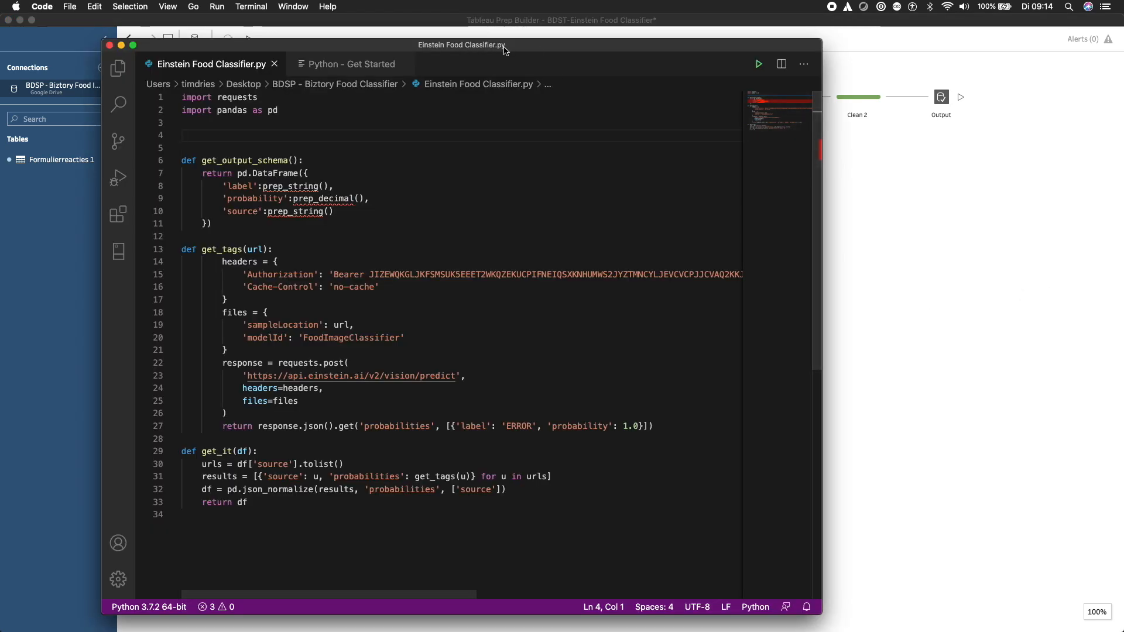
Examine the requests and pandas imports at the start of Einstein Food Classifier.py in Visual Studio Code.
{"action": "left_click_drag", "start_coordinate": [503, 49], "coordinate": [568, 52]}
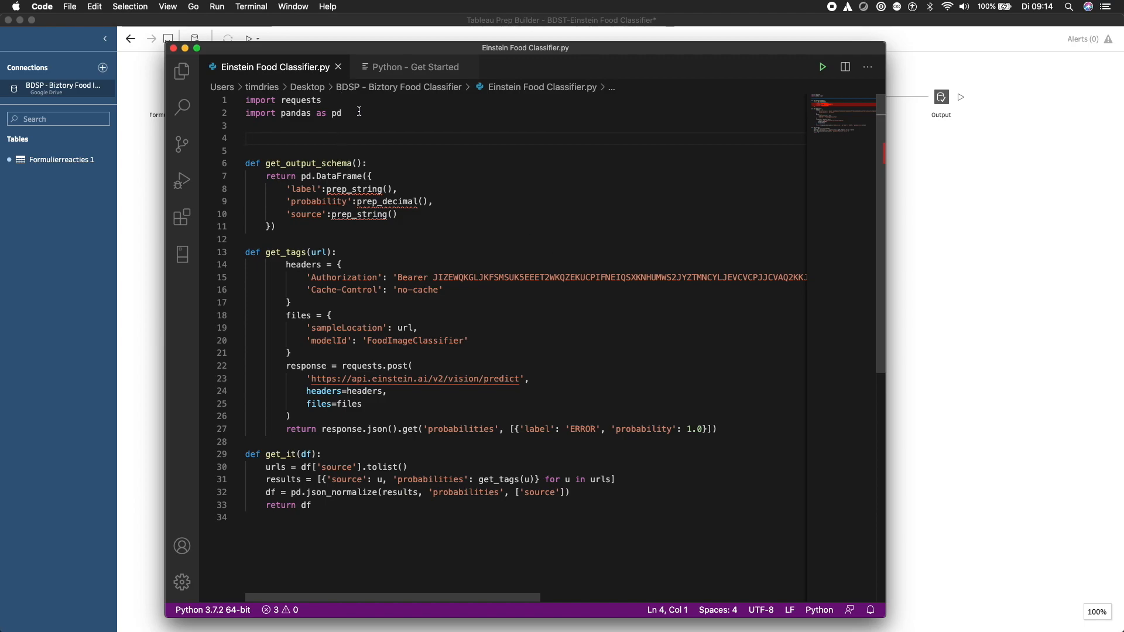
{"action": "left_click_drag", "start_coordinate": [361, 114], "coordinate": [227, 98]}
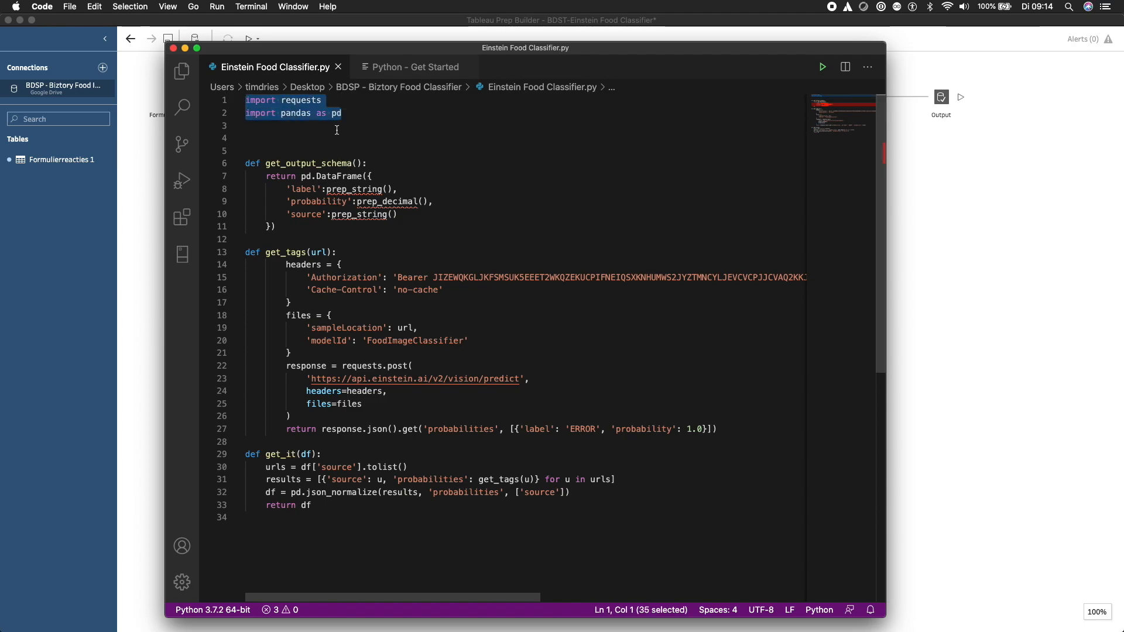
{"action": "left_click_drag", "start_coordinate": [325, 100], "coordinate": [246, 101]}
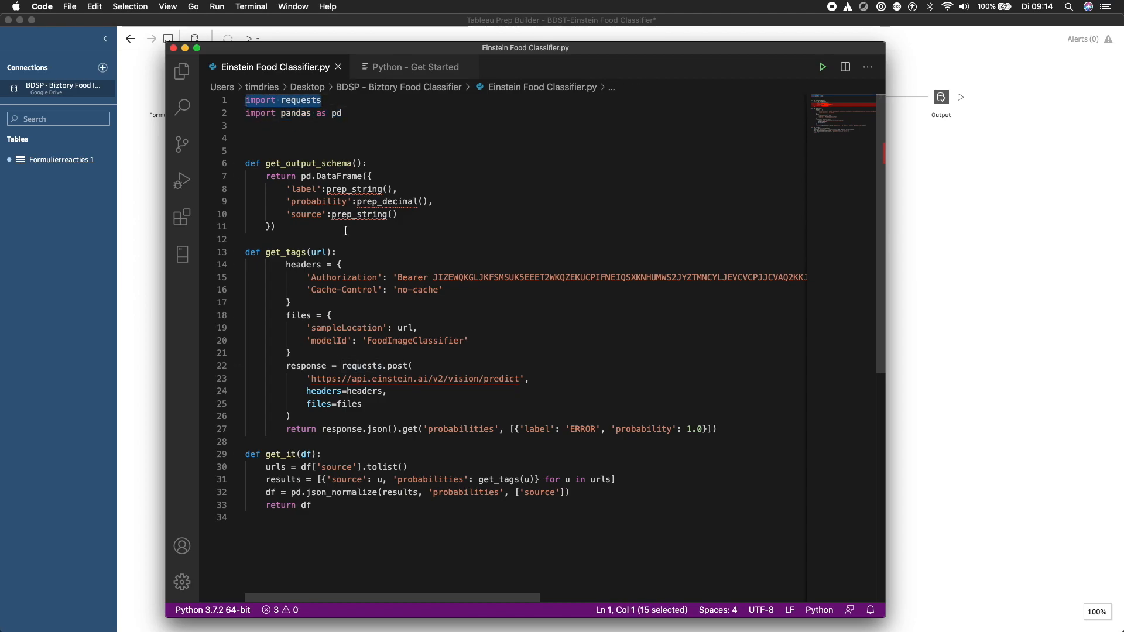
Examine the pandas import and the get_output_schema function in Einstein Food Classifier.py.
{"action": "left_click_drag", "start_coordinate": [376, 112], "coordinate": [245, 112]}
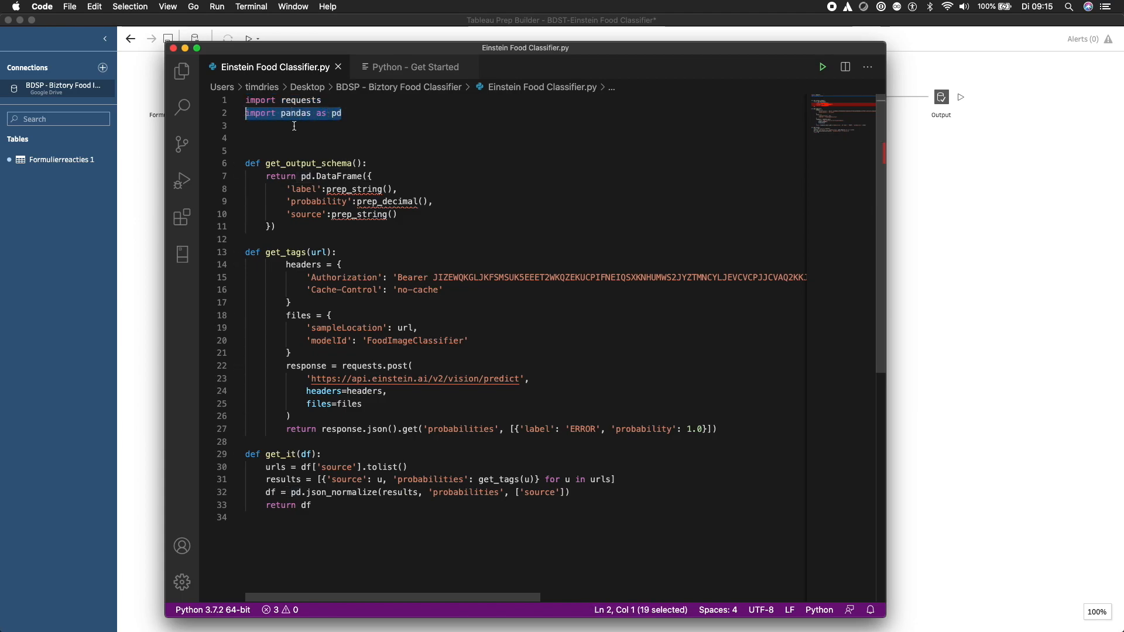
{"action": "mouse_move", "coordinate": [443, 49]}
{"action": "left_mouse_down"}
{"action": "mouse_move", "coordinate": [433, 47]}
{"action": "mouse_move", "coordinate": [459, 53]}
{"action": "mouse_move", "coordinate": [434, 51]}
{"action": "mouse_move", "coordinate": [449, 53]}
{"action": "left_mouse_up"}
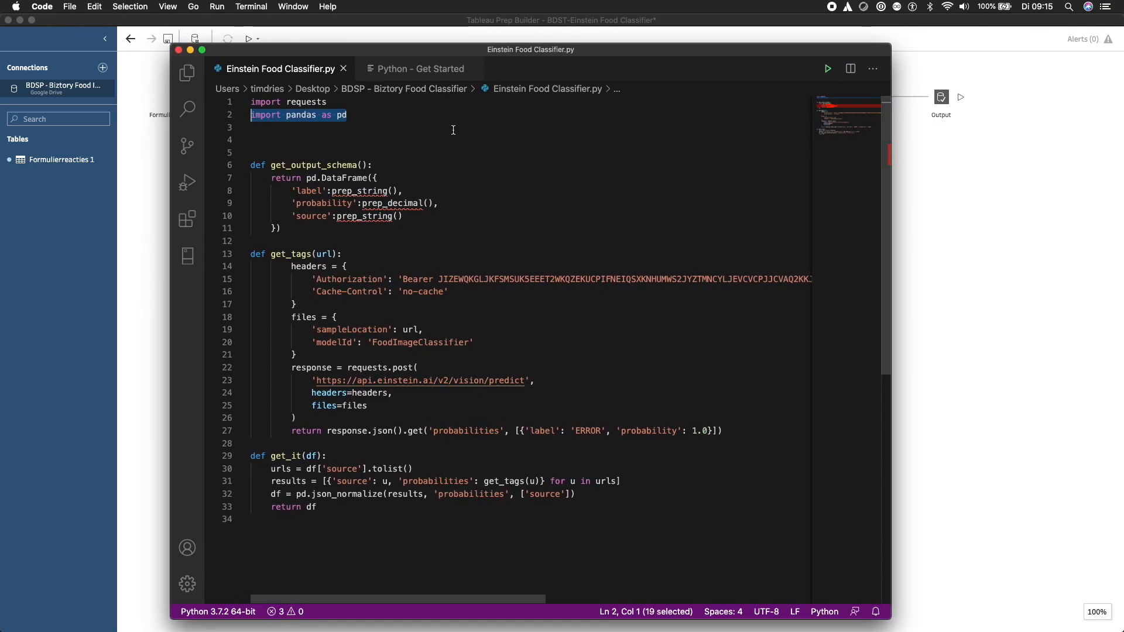
{"action": "left_click_drag", "start_coordinate": [319, 229], "coordinate": [234, 168]}
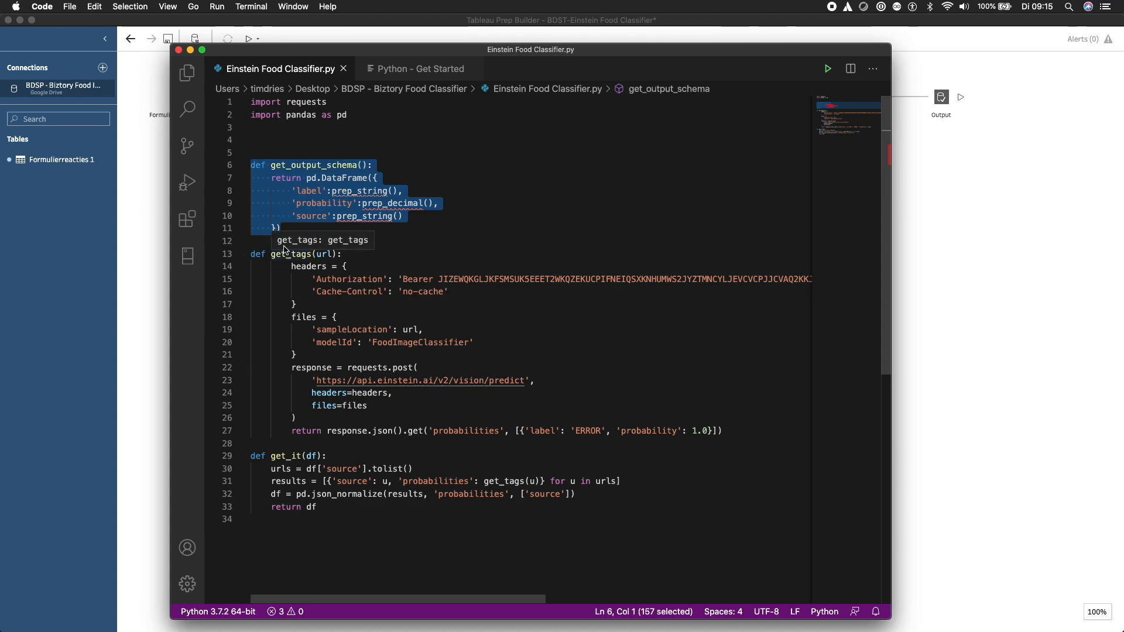
{"action": "mouse_move", "coordinate": [449, 49]}
{"action": "left_mouse_down"}
{"action": "mouse_move", "coordinate": [480, 56]}
{"action": "mouse_move", "coordinate": [455, 54]}
{"action": "left_mouse_up"}
{"action": "left_click", "coordinate": [461, 175]}
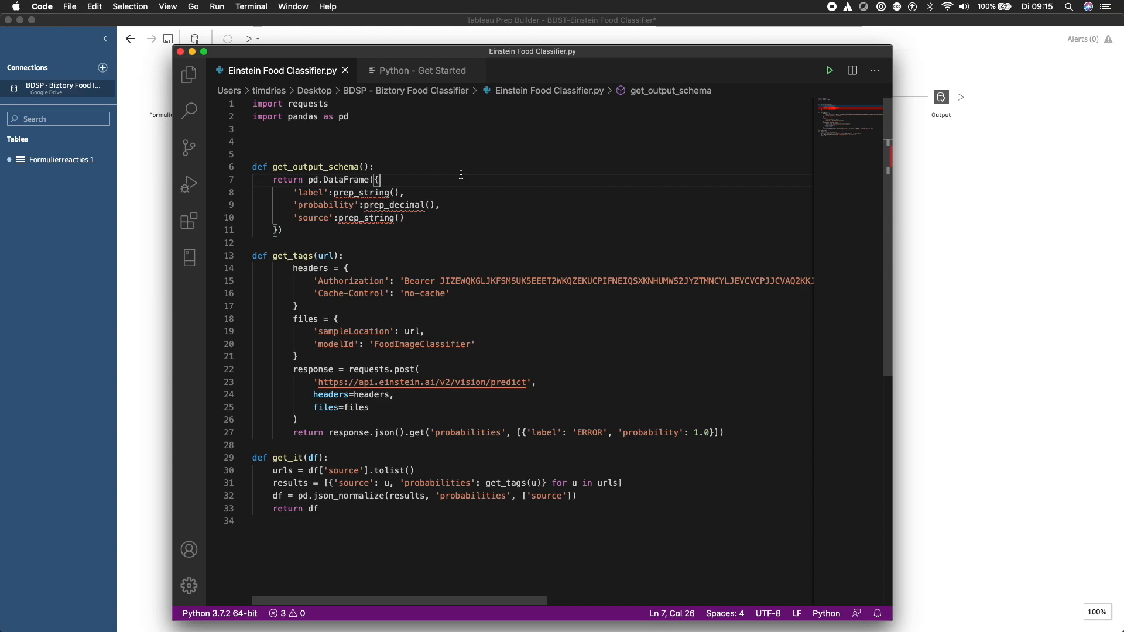
Examine the label, probability and source fields and their prep data types inside get_output_schema.
{"action": "double_click", "coordinate": [322, 194]}
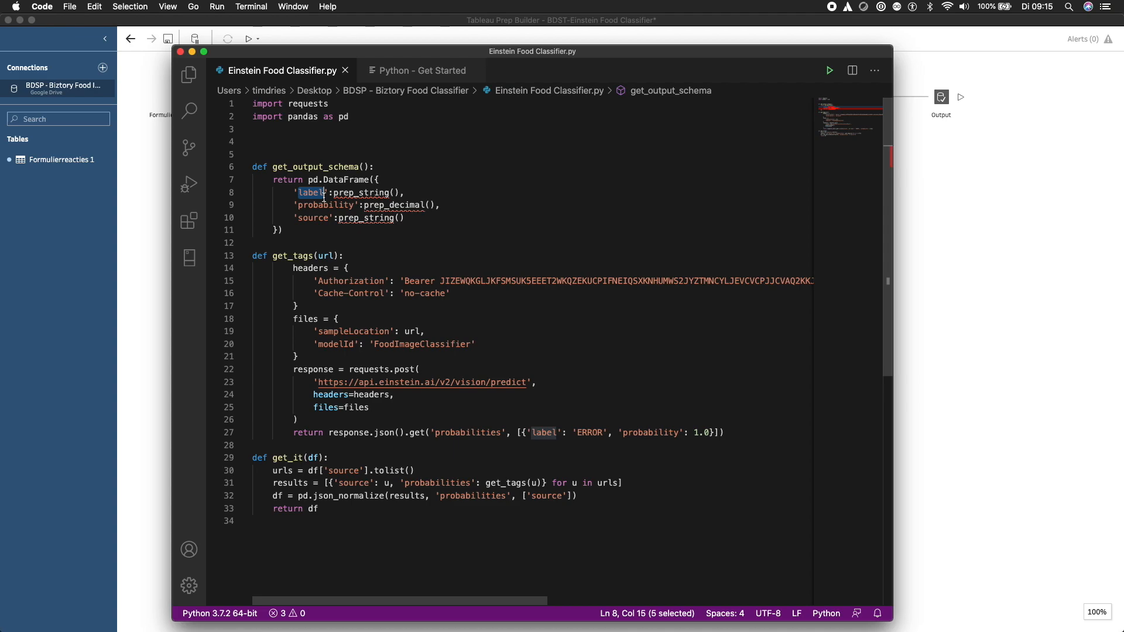
{"action": "mouse_move", "coordinate": [344, 216]}
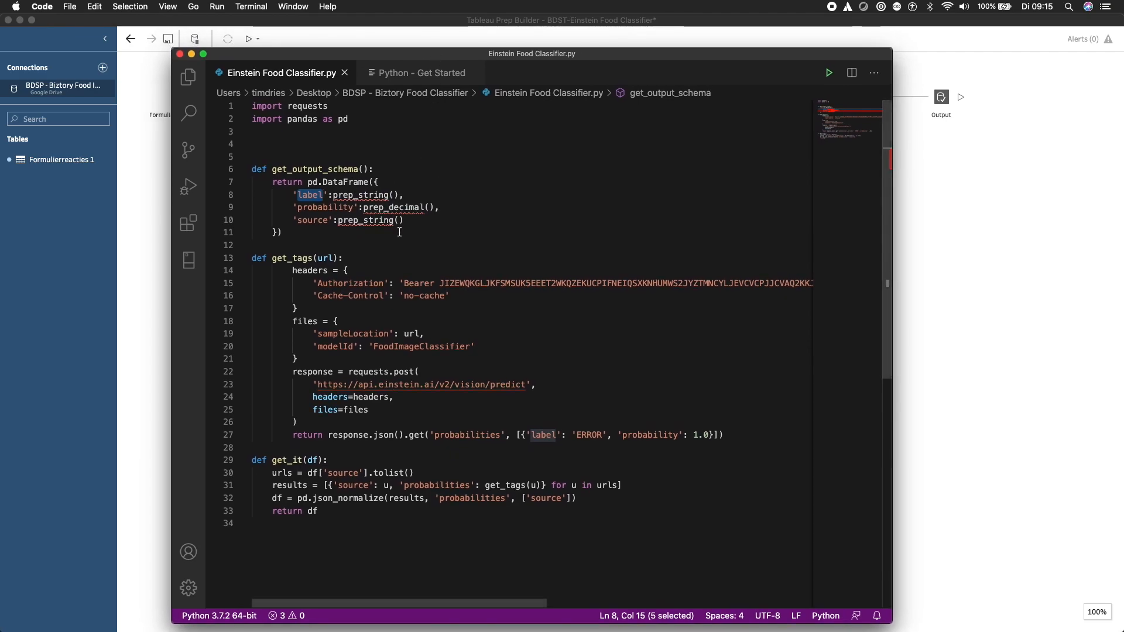
{"action": "left_click", "coordinate": [354, 207]}
{"action": "left_click_drag", "start_coordinate": [355, 207], "coordinate": [296, 208]}
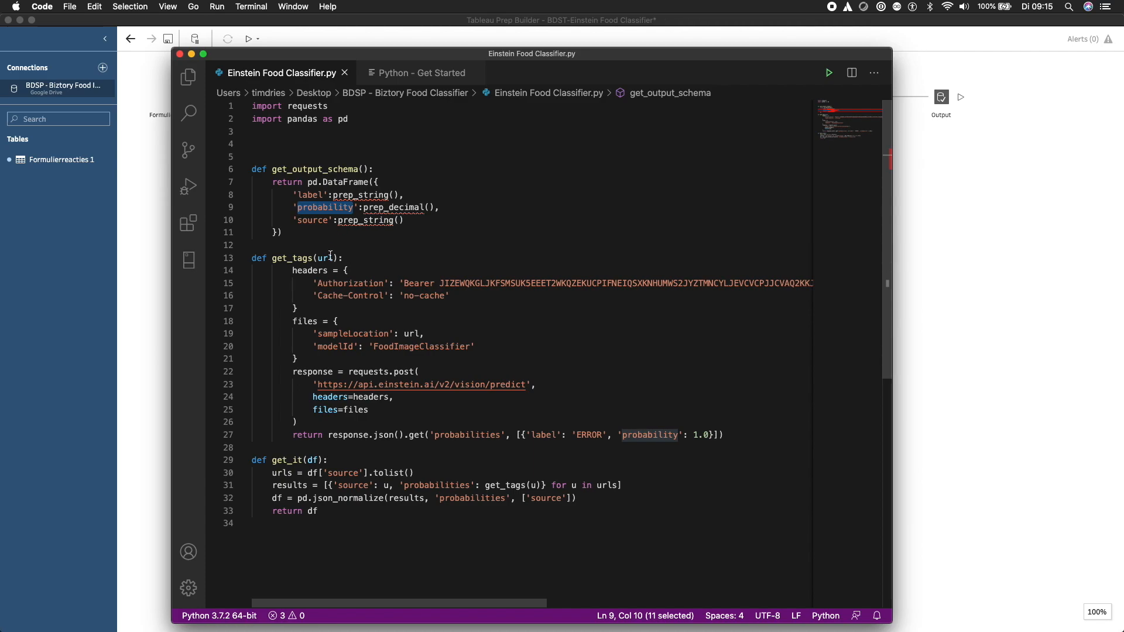
{"action": "mouse_move", "coordinate": [393, 56]}
{"action": "left_mouse_down"}
{"action": "mouse_move", "coordinate": [403, 56]}
{"action": "mouse_move", "coordinate": [375, 51]}
{"action": "left_mouse_up"}
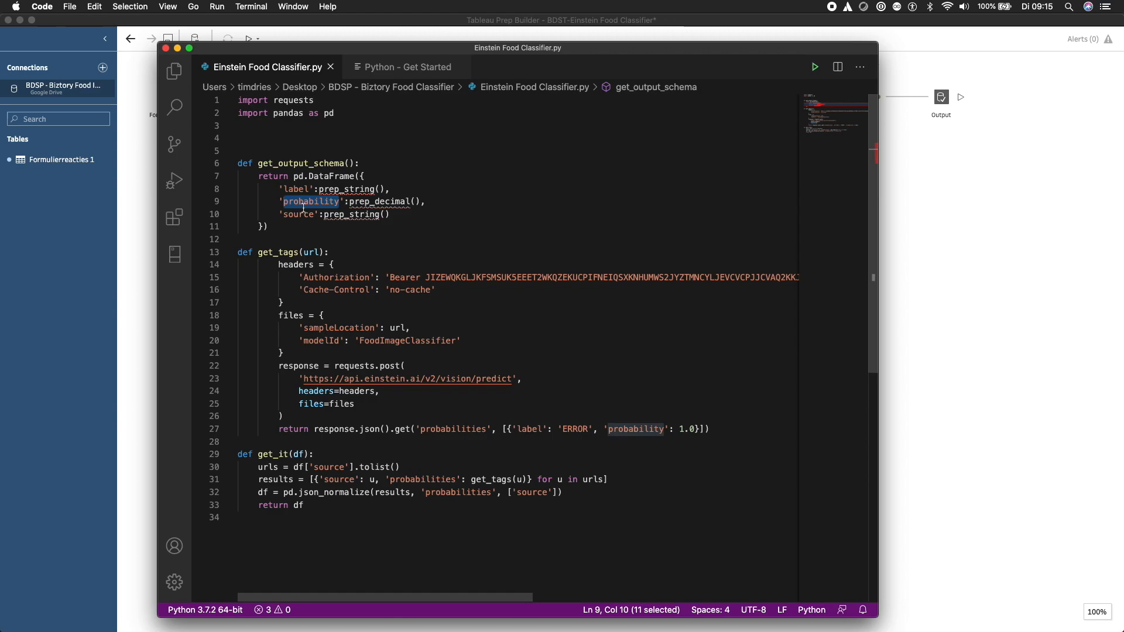
{"action": "left_click_drag", "start_coordinate": [313, 214], "coordinate": [283, 214]}
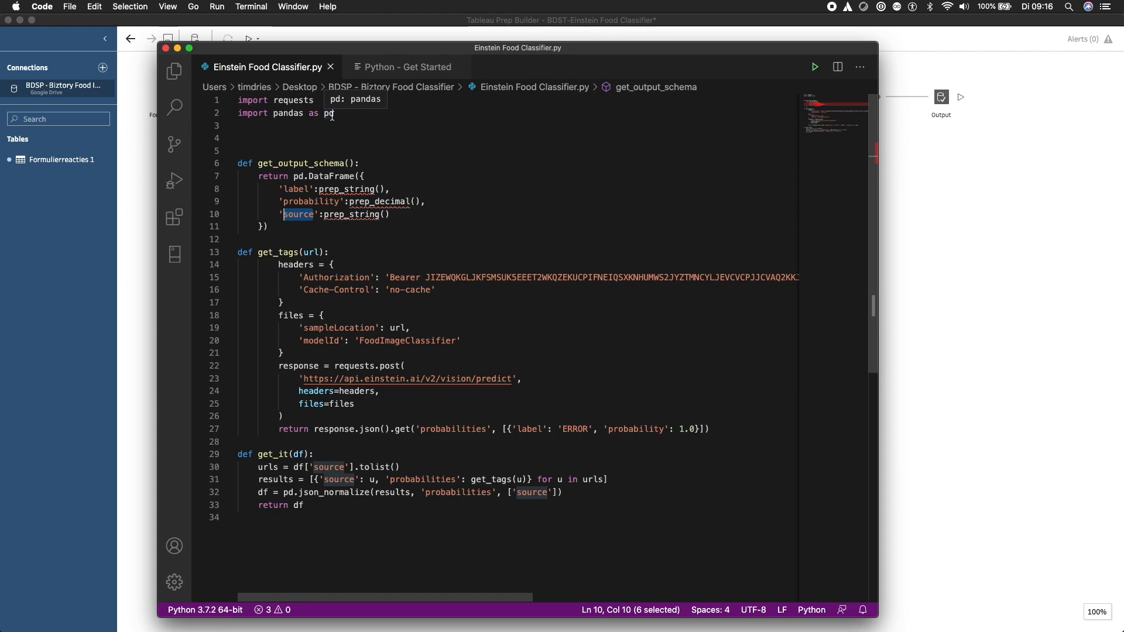
{"action": "left_click", "coordinate": [374, 227]}
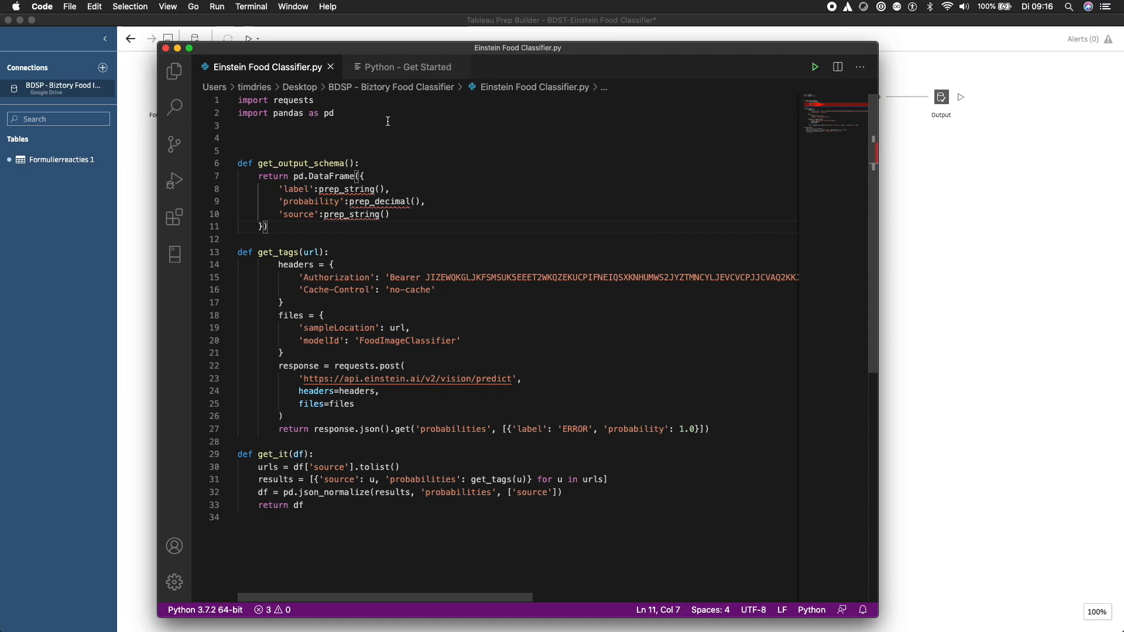
{"action": "left_click_drag", "start_coordinate": [409, 47], "coordinate": [405, 40]}
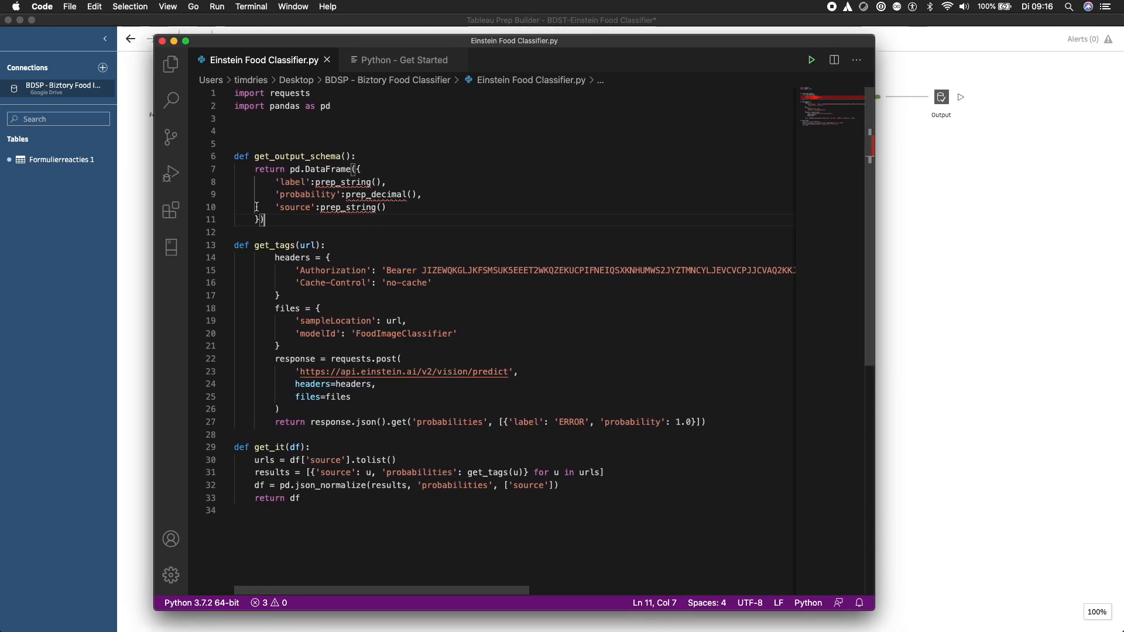
{"action": "left_click_drag", "start_coordinate": [275, 182], "coordinate": [338, 196]}
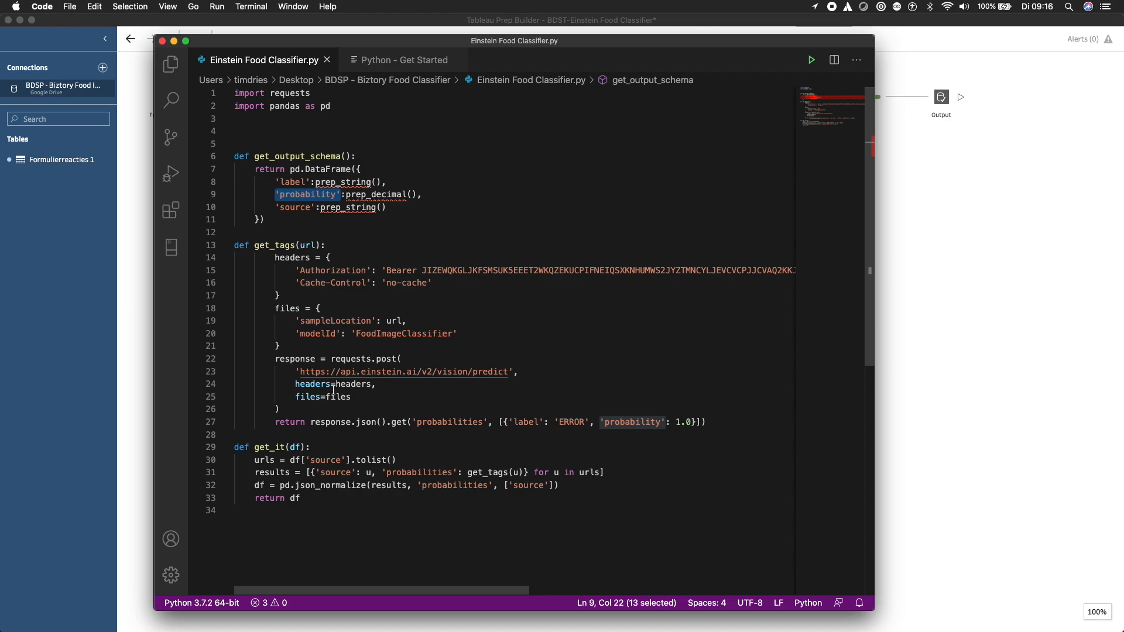
Examine get_tags' FoodImageClassifier model ID, its Einstein Vision predict URL and the return statement on line 27.
{"action": "left_click_drag", "start_coordinate": [355, 333], "coordinate": [453, 340]}
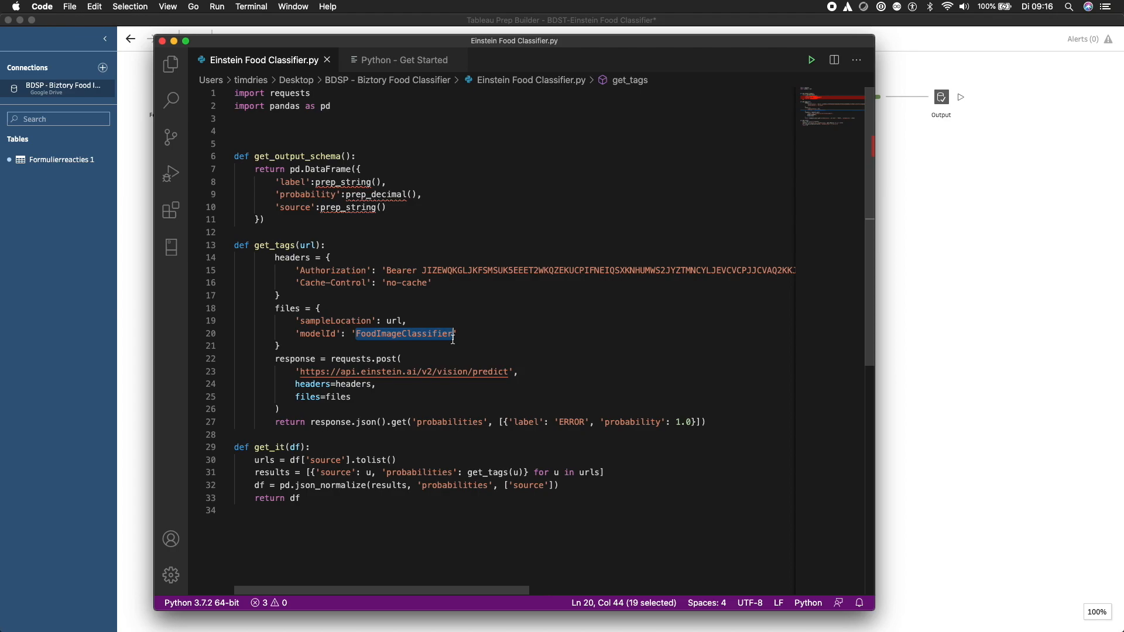
{"action": "left_click_drag", "start_coordinate": [299, 371], "coordinate": [508, 371]}
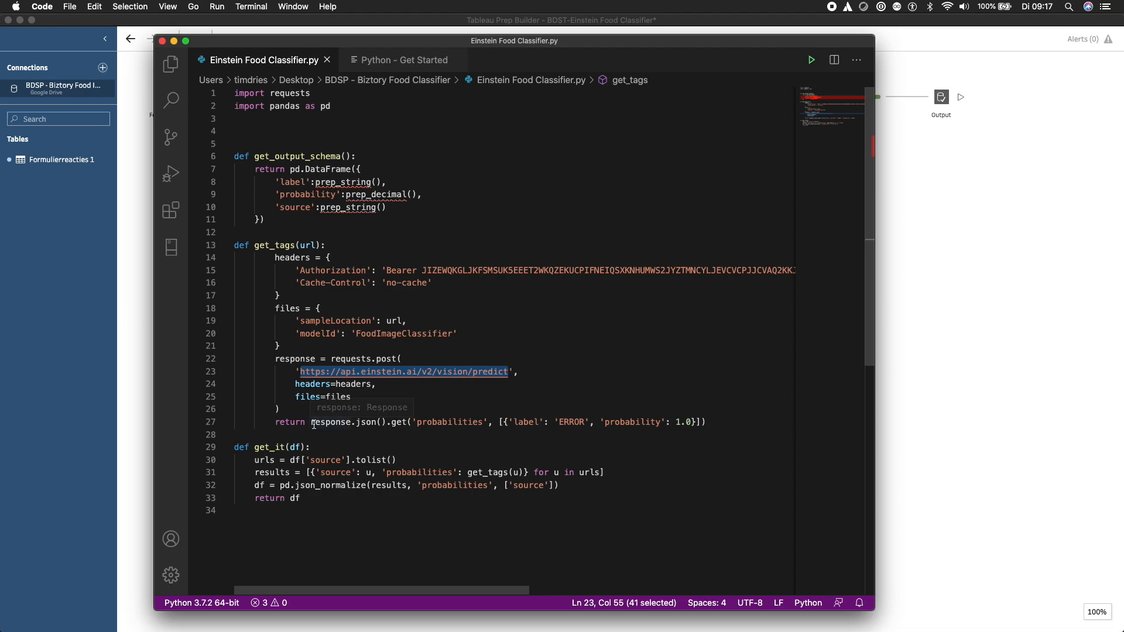
{"action": "left_click_drag", "start_coordinate": [310, 422], "coordinate": [706, 421]}
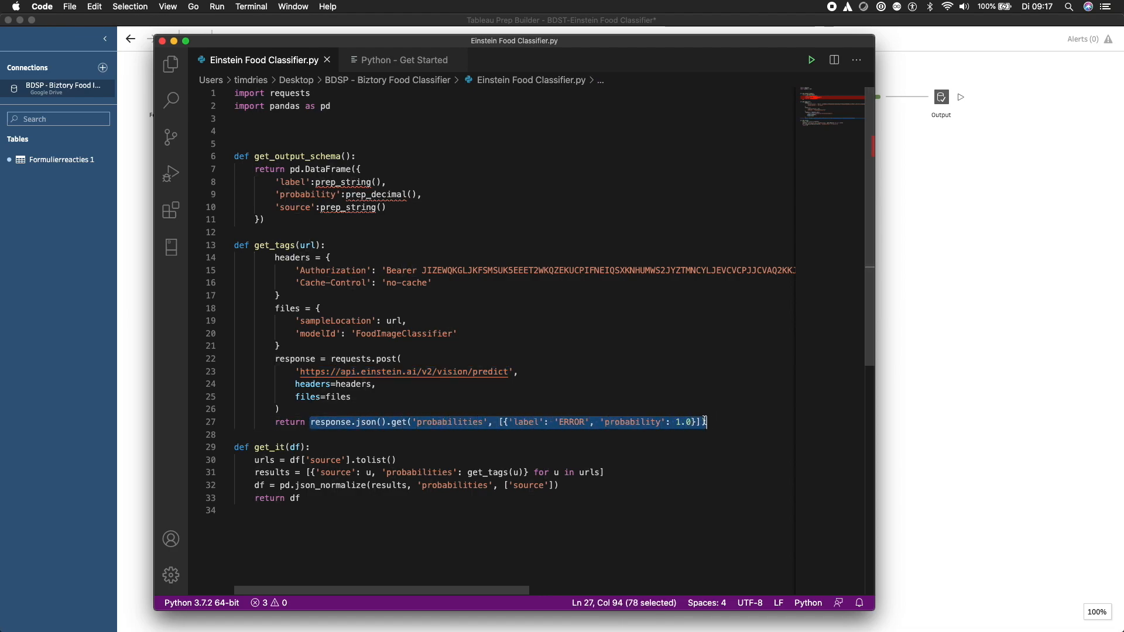
{"action": "left_click", "coordinate": [657, 445]}
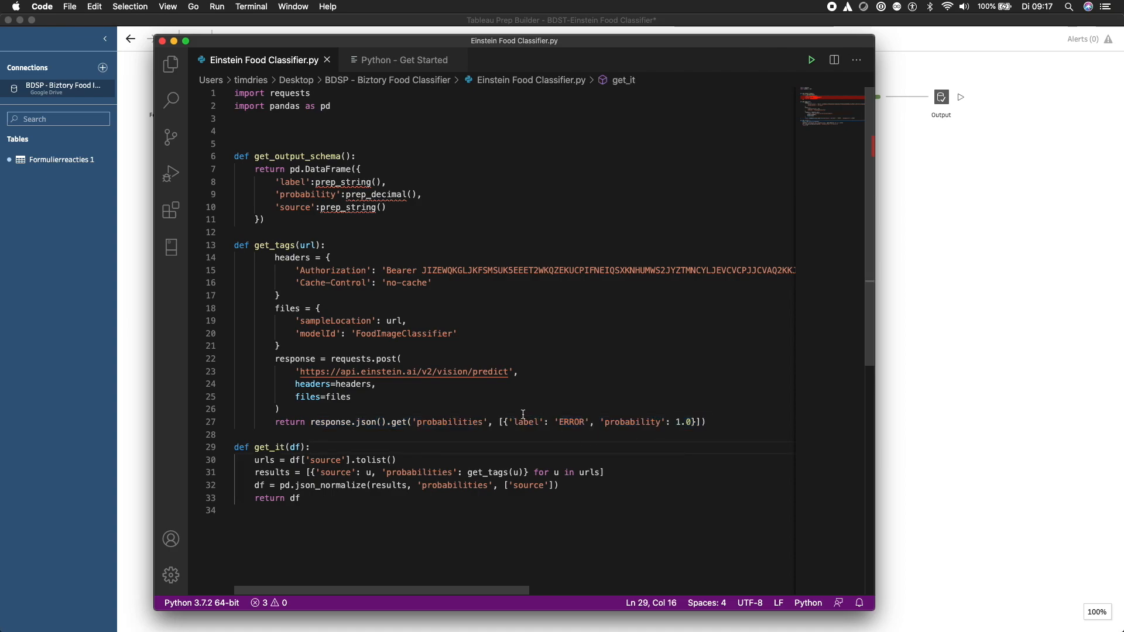
Examine the fallback label and probability in get_tags' return statement and the whole get_it function below it.
{"action": "left_click_drag", "start_coordinate": [512, 422], "coordinate": [544, 422]}
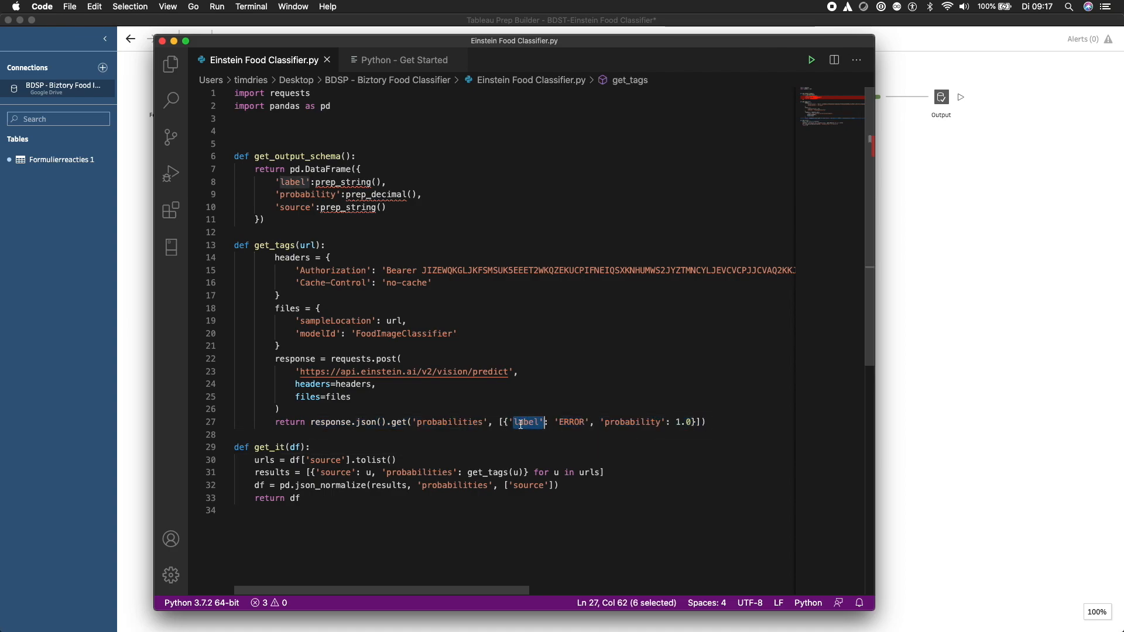
{"action": "left_click", "coordinate": [557, 421]}
{"action": "left_click_drag", "start_coordinate": [557, 420], "coordinate": [693, 422]}
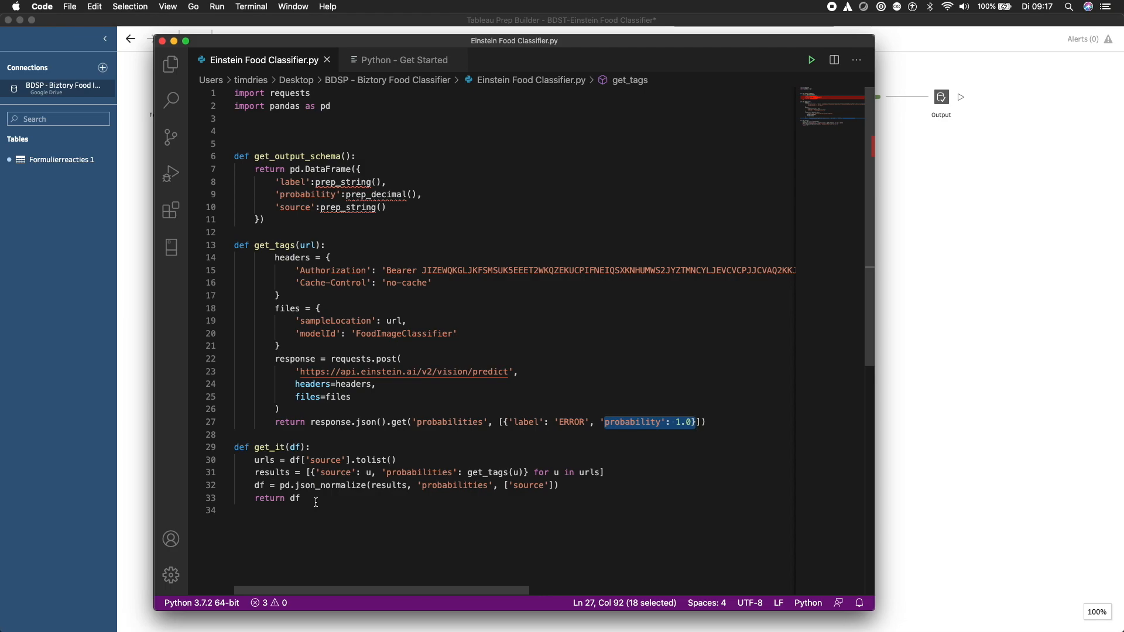
{"action": "left_click_drag", "start_coordinate": [322, 502], "coordinate": [233, 448]}
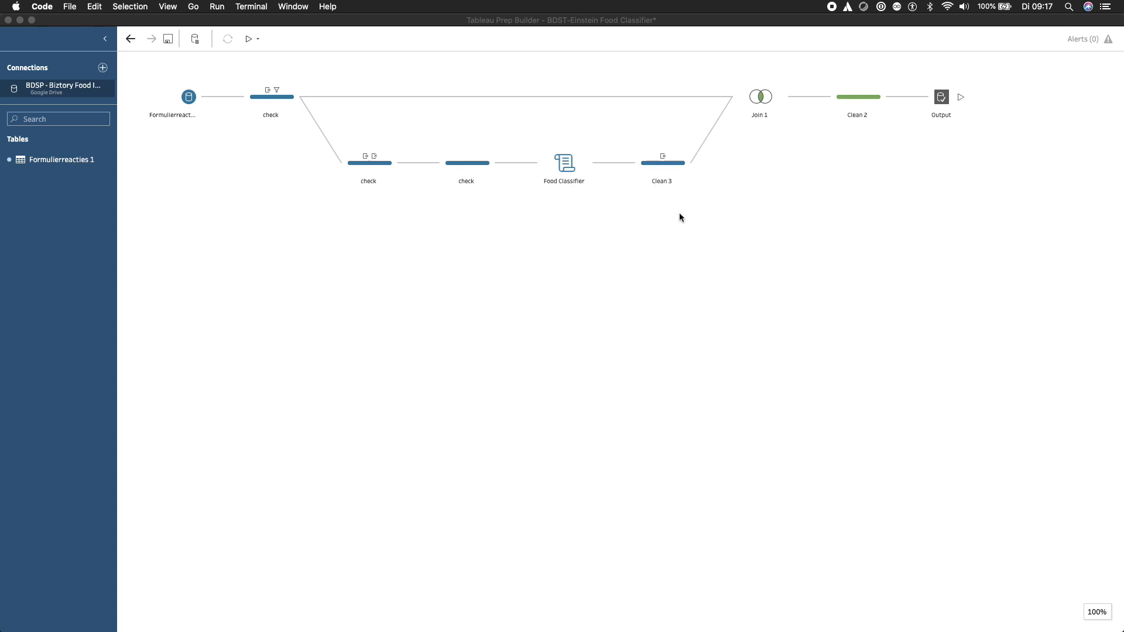
Load the Clean 3 step in Tableau Prep Builder and check the Einstein predict requests in the TabPy terminal log.
{"action": "left_click", "coordinate": [651, 163]}
{"action": "left_click", "coordinate": [652, 167]}
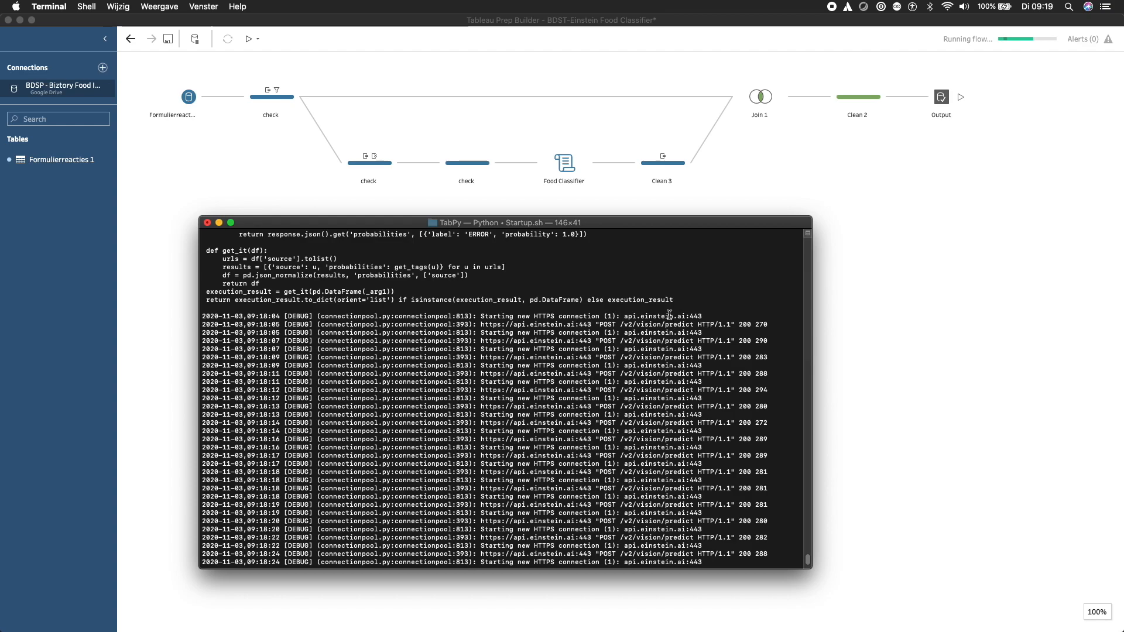
{"action": "double_click", "coordinate": [744, 342]}
{"action": "mouse_move", "coordinate": [739, 357]}
{"action": "left_mouse_down"}
{"action": "mouse_move", "coordinate": [751, 357]}
{"action": "mouse_move", "coordinate": [745, 372]}
{"action": "left_mouse_up"}
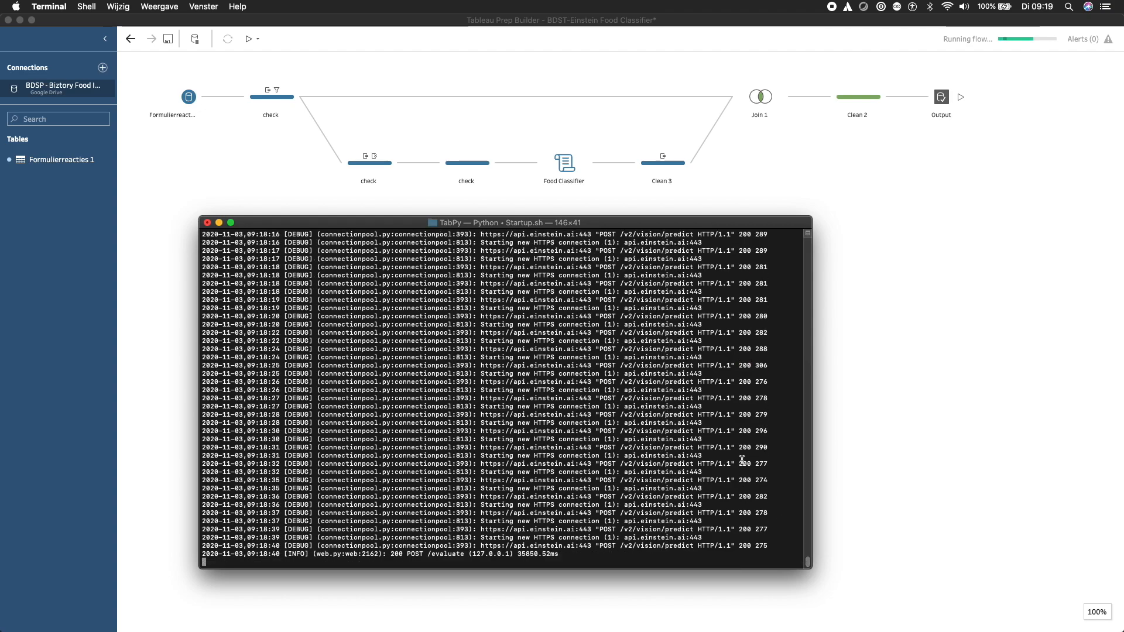
{"action": "left_click", "coordinate": [207, 222]}
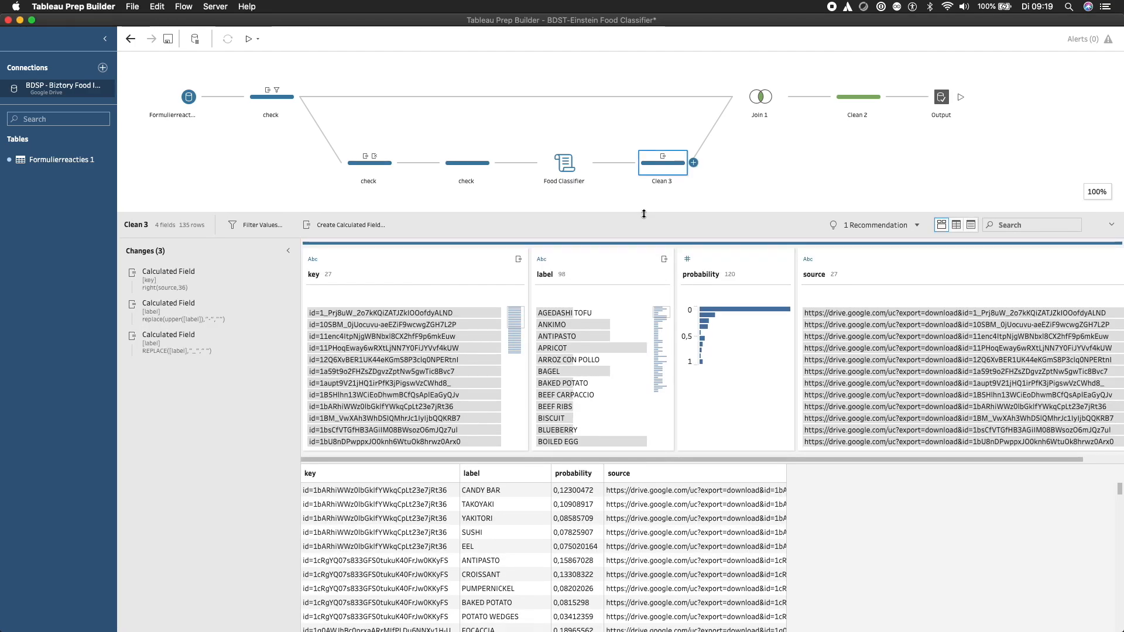
Reorder the Clean 3 data grid so that source comes first and key comes last, after label and probability.
{"action": "double_click", "coordinate": [786, 478]}
{"action": "left_click_drag", "start_coordinate": [688, 473], "coordinate": [306, 479]}
{"action": "left_click_drag", "start_coordinate": [553, 480], "coordinate": [948, 483]}
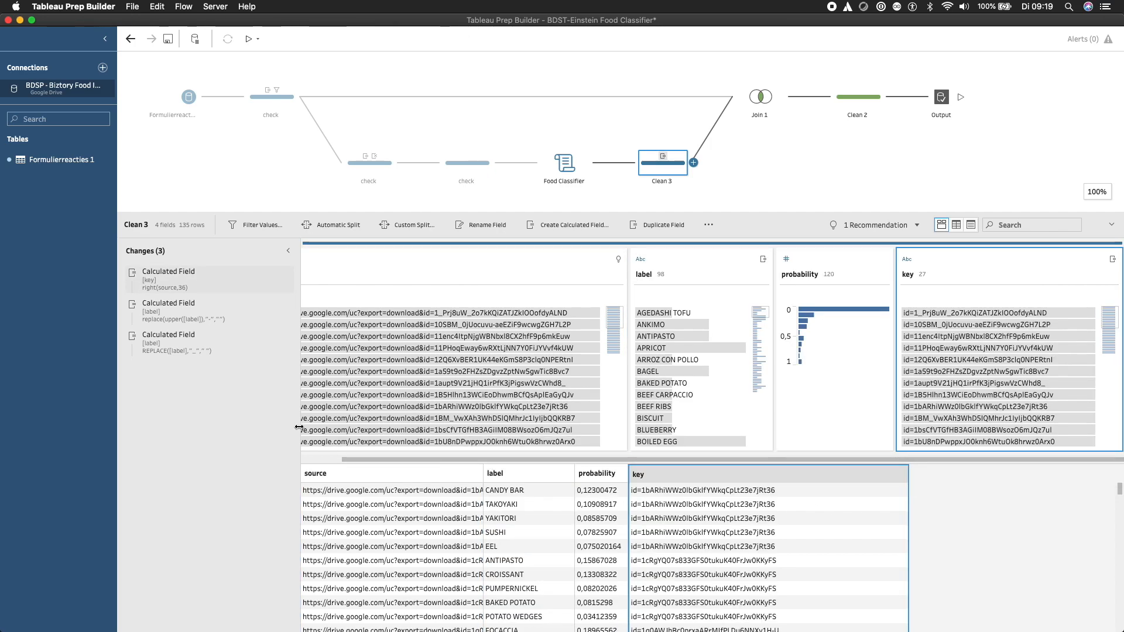
{"action": "left_click", "coordinate": [331, 462]}
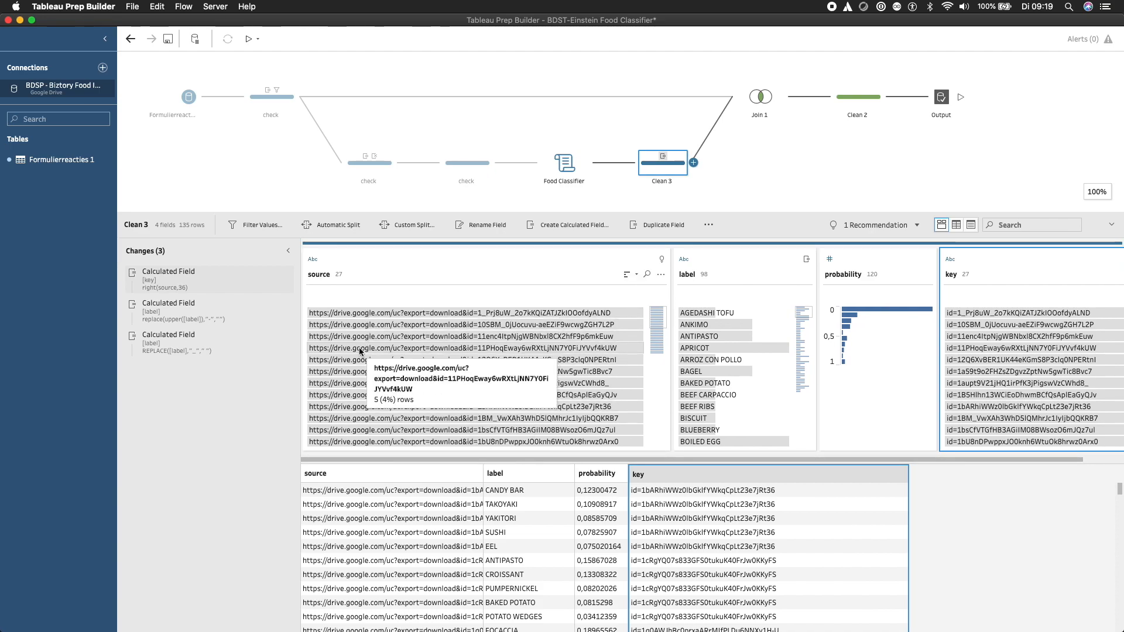
Compare the predicted labels and probabilities of the first three source values in Clean 3, widening the grid's source column.
{"action": "left_click", "coordinate": [346, 313]}
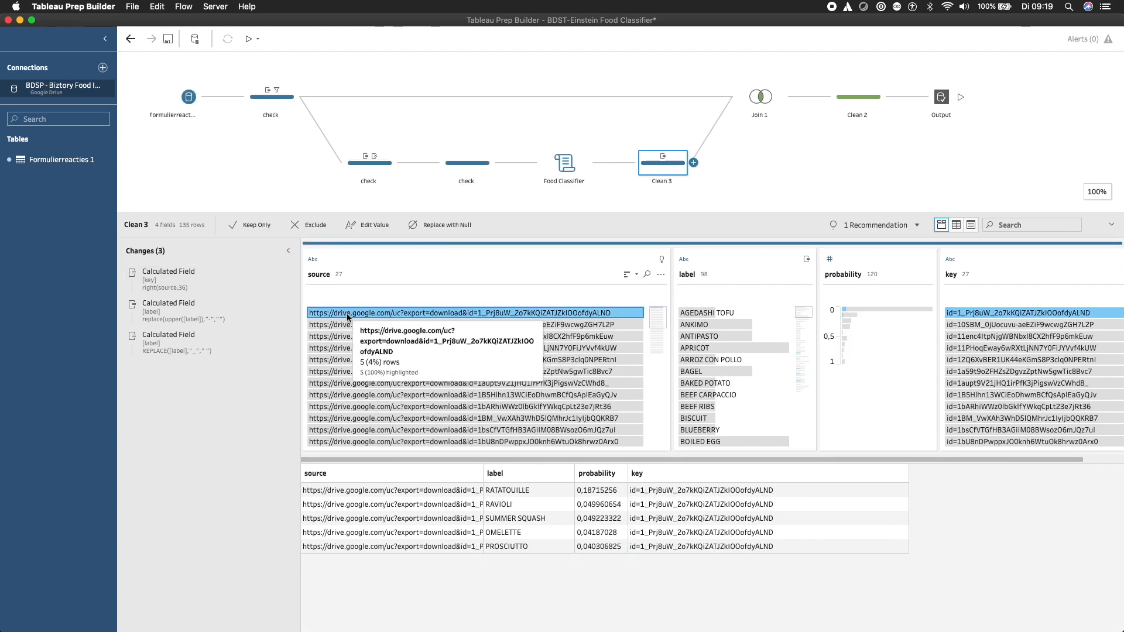
{"action": "left_click_drag", "start_coordinate": [482, 473], "coordinate": [609, 480]}
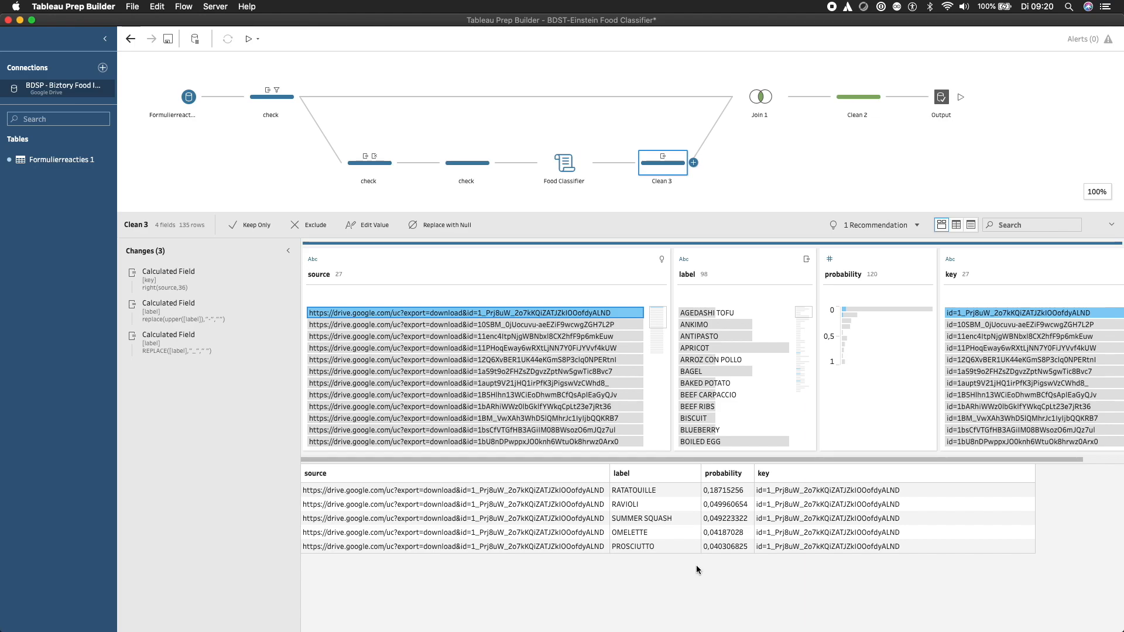
{"action": "left_click", "coordinate": [418, 325]}
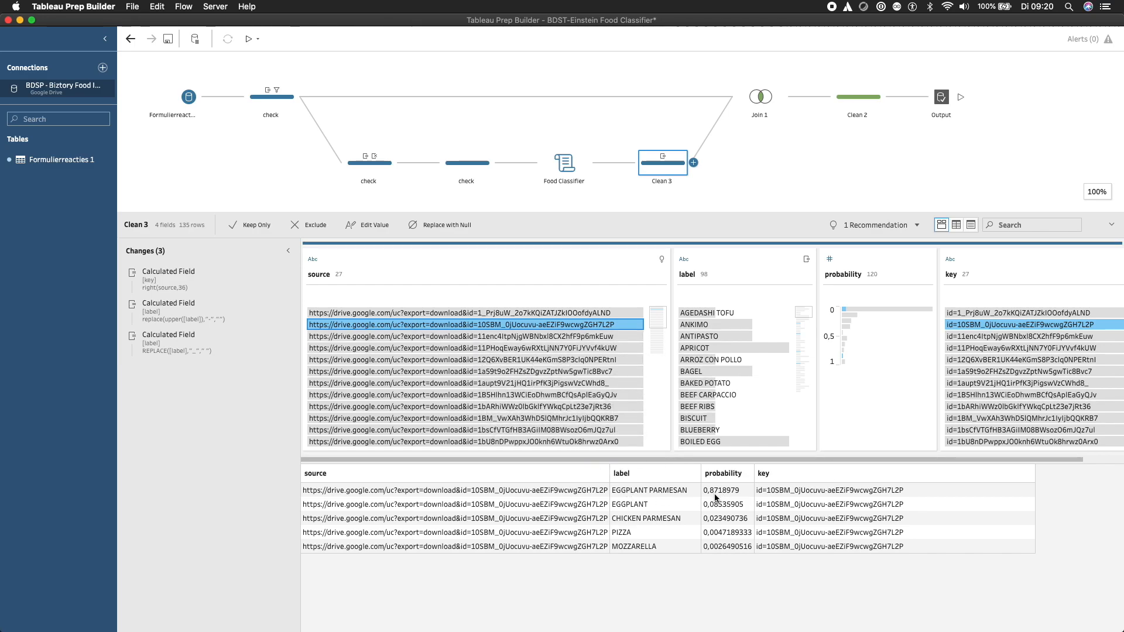
{"action": "left_click", "coordinate": [511, 336]}
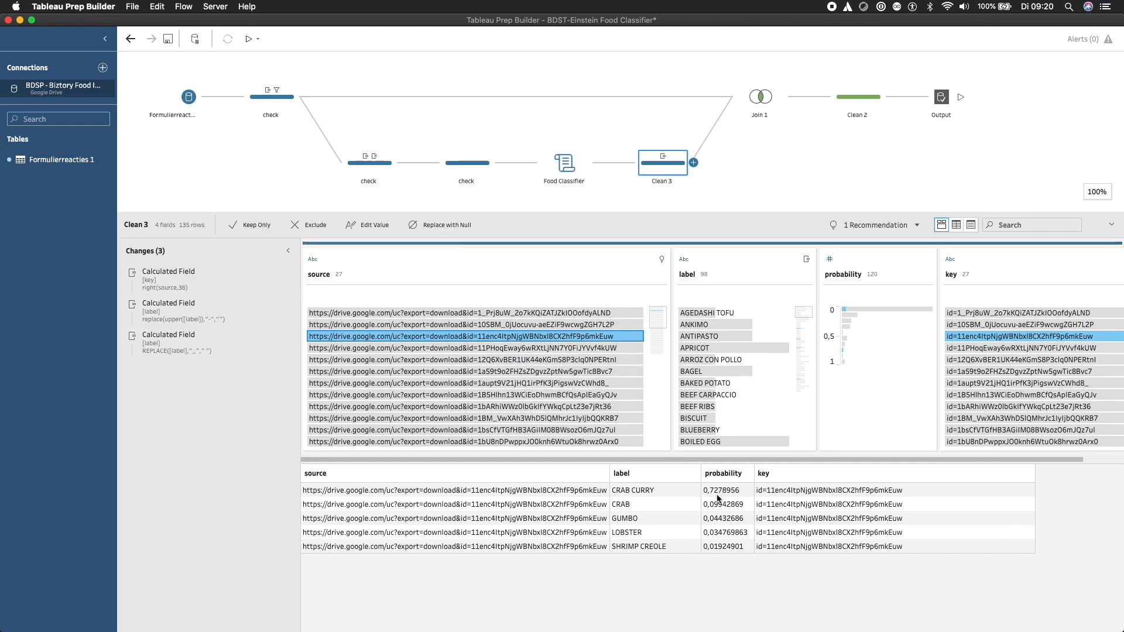
Go down and back up through the other listed source values in Clean 3, examining each picture's labels and probabilities.
{"action": "left_click", "coordinate": [469, 360]}
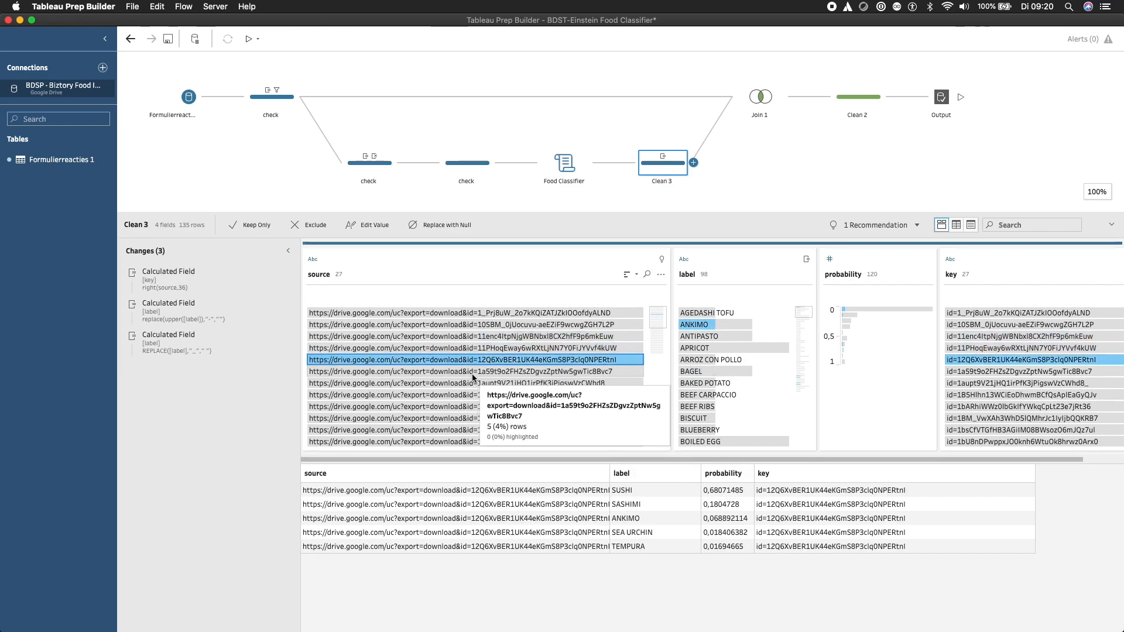
{"action": "left_click", "coordinate": [472, 371]}
{"action": "left_click", "coordinate": [477, 384]}
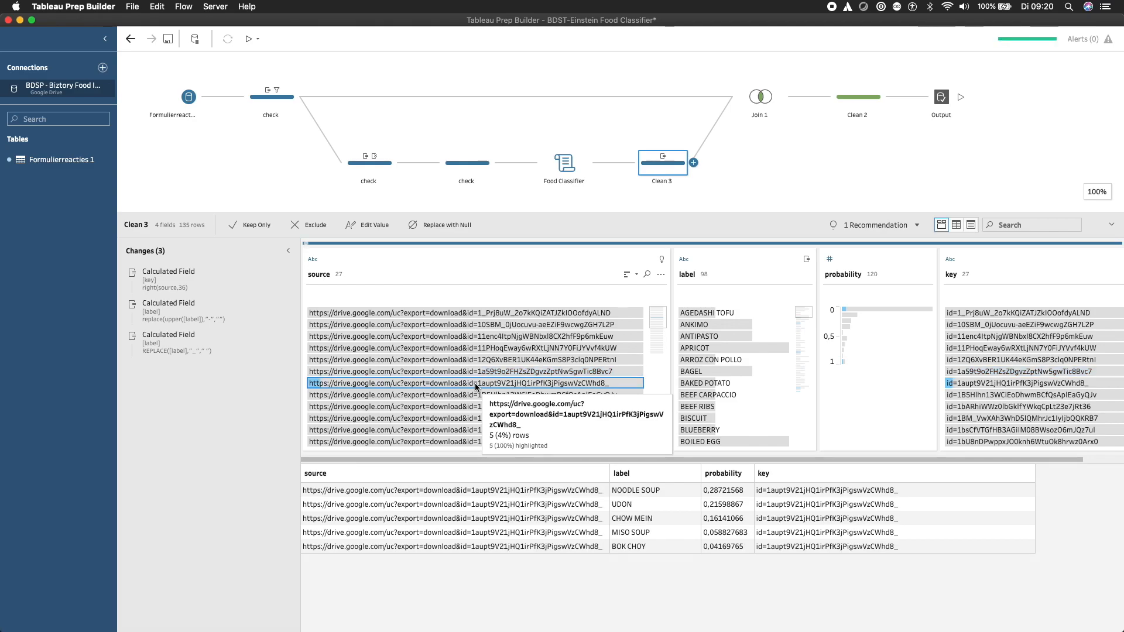
{"action": "left_click", "coordinate": [478, 395]}
{"action": "left_click", "coordinate": [478, 406]}
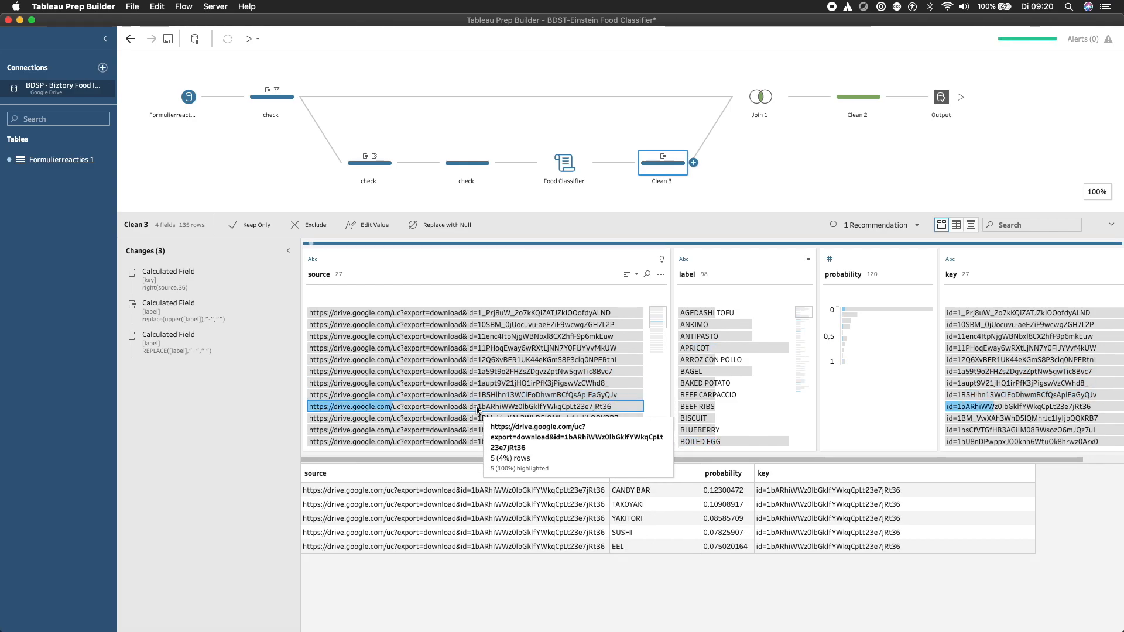
{"action": "left_click", "coordinate": [477, 419]}
{"action": "left_click", "coordinate": [477, 431]}
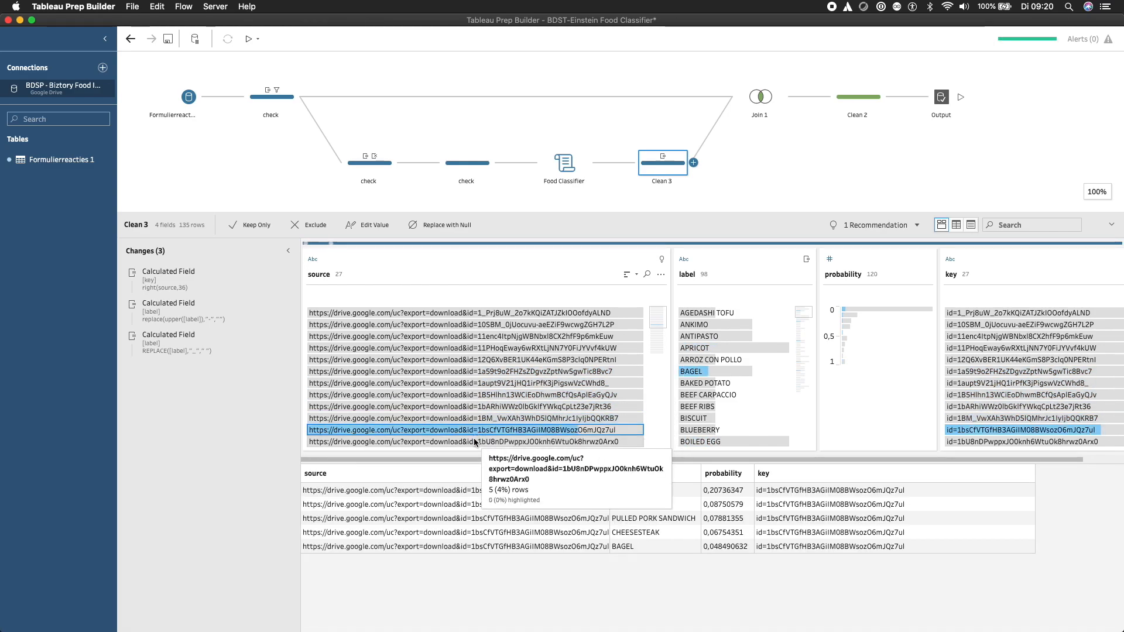
{"action": "key", "text": "Down"}
{"action": "key", "text": "Up"}
{"action": "key", "text": "Up"}
{"action": "key", "text": "Up"}
{"action": "key", "text": "Up"}
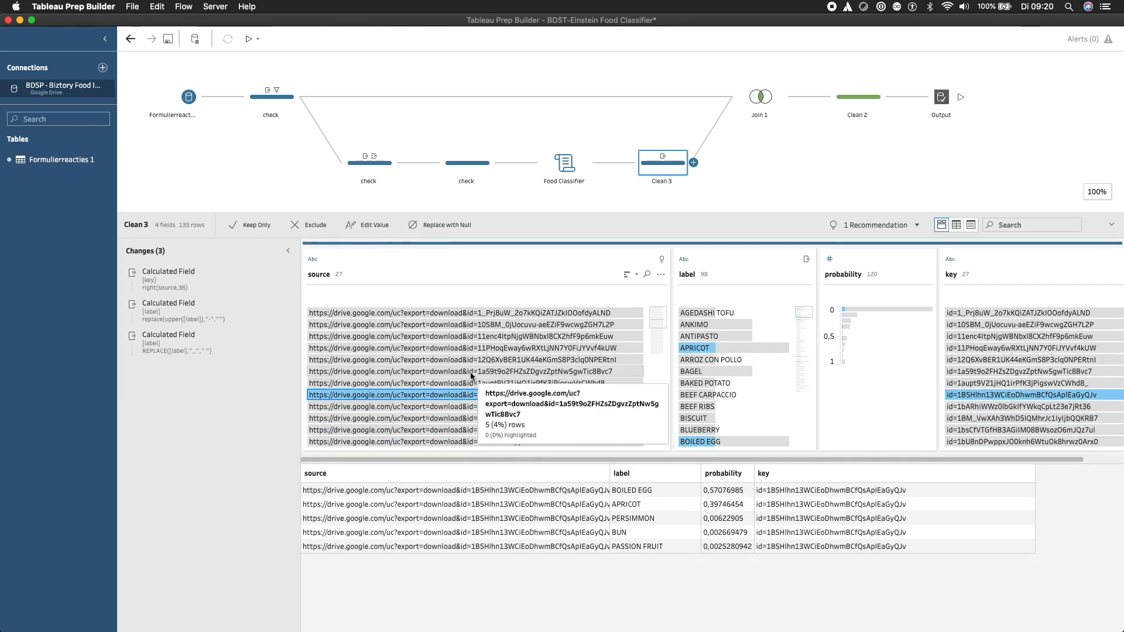
{"action": "key", "text": "Up"}
{"action": "key", "text": "Up"}
{"action": "key", "text": "Up"}
{"action": "key", "text": "Up"}
{"action": "key", "text": "Up"}
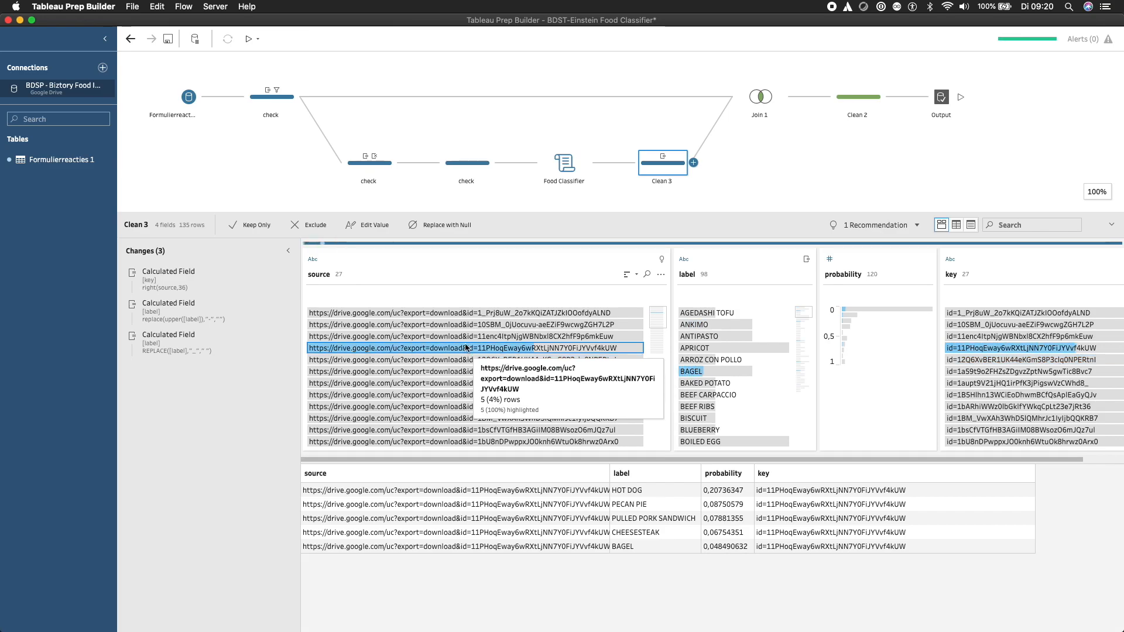
{"action": "key", "text": "Up"}
{"action": "key", "text": "Up"}
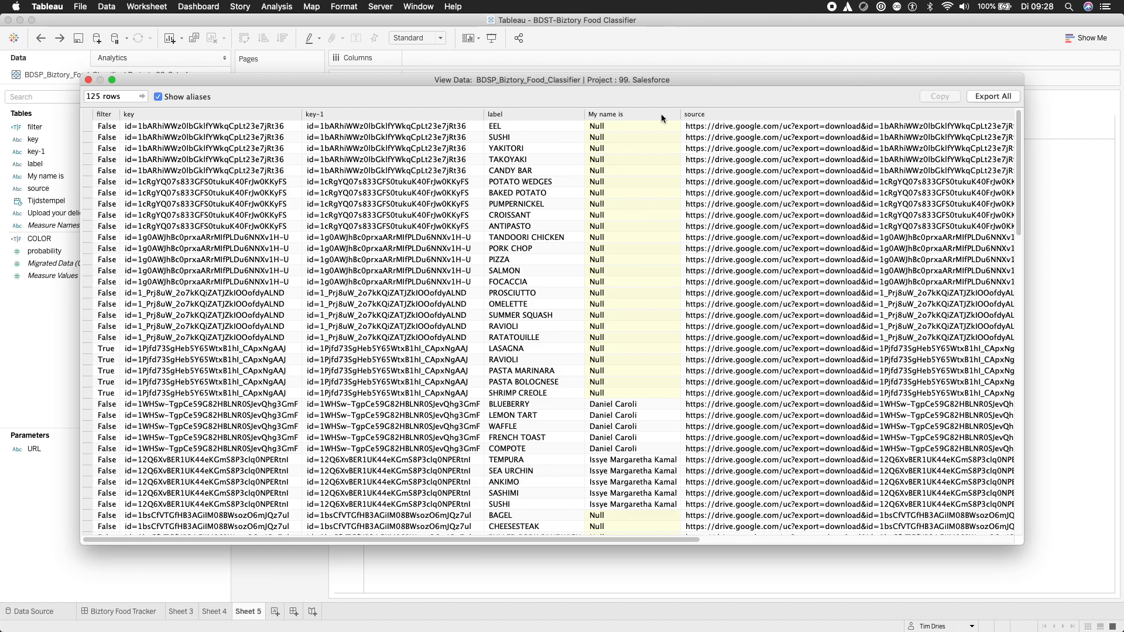
Sort the data source's rows by source, examine the timestamps and probabilities in the far columns, and close the data view.
{"action": "left_click", "coordinate": [716, 115]}
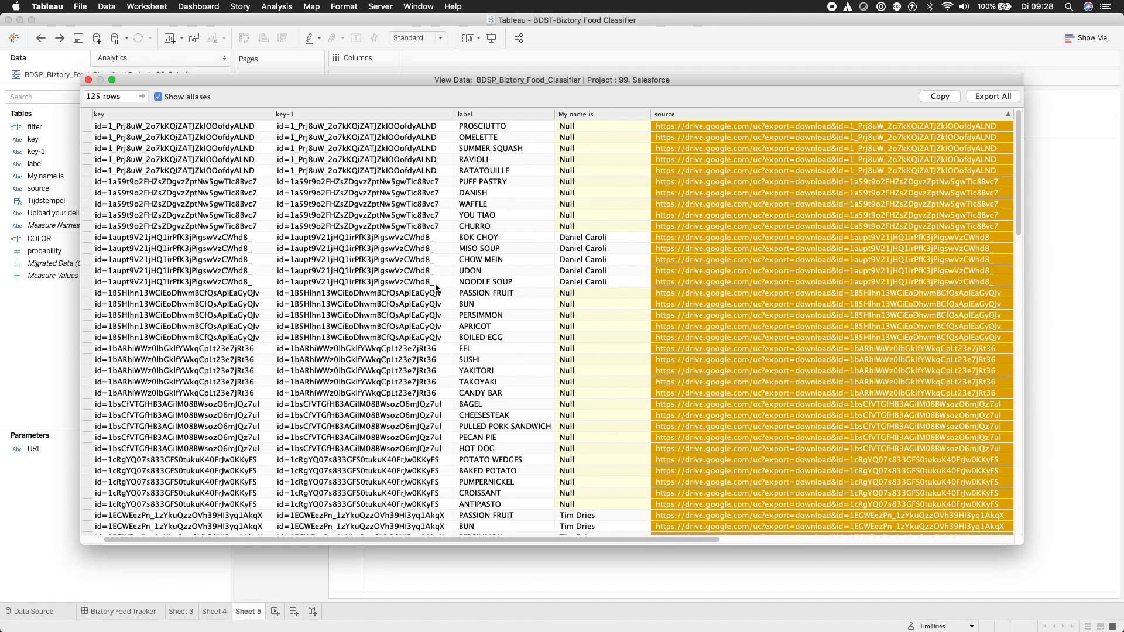
{"action": "scroll", "coordinate": [433, 288], "scroll_direction": "right", "scroll_amount": 10}
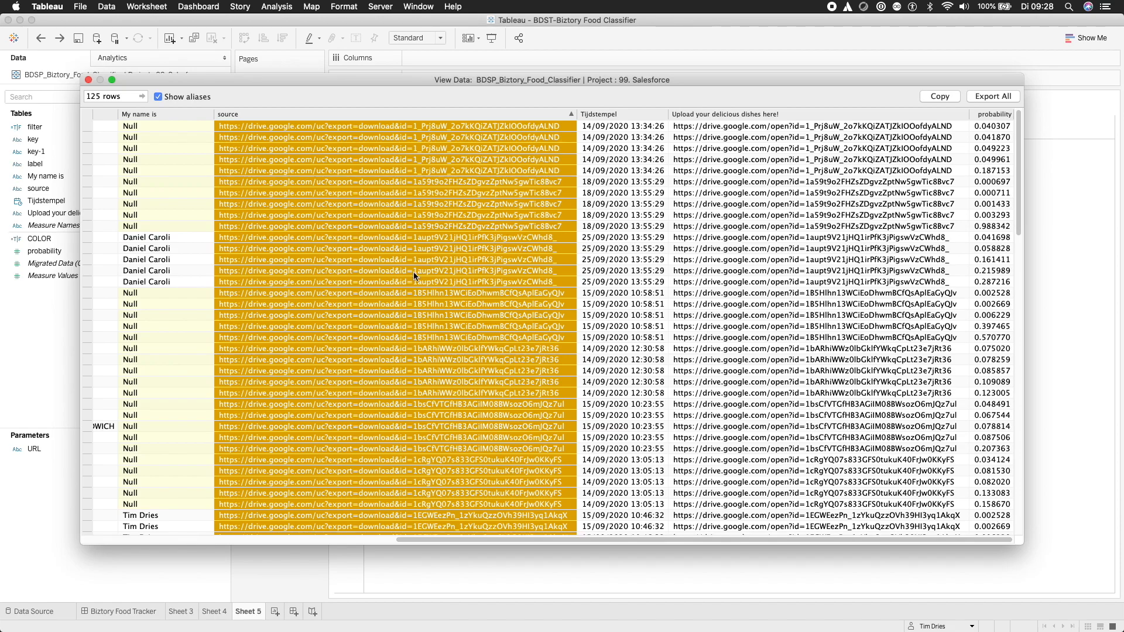
{"action": "left_click", "coordinate": [88, 80]}
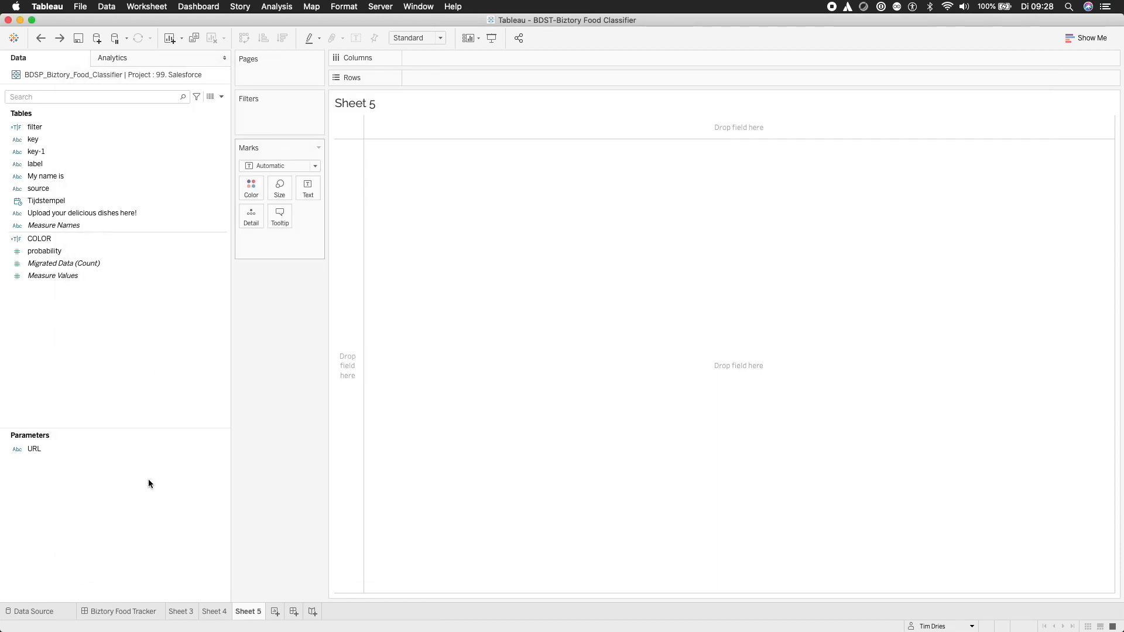
Open the Biztory Food Tracker dashboard and compare the pictures and predictions for the second and third URLs in the image list.
{"action": "left_click", "coordinate": [108, 611]}
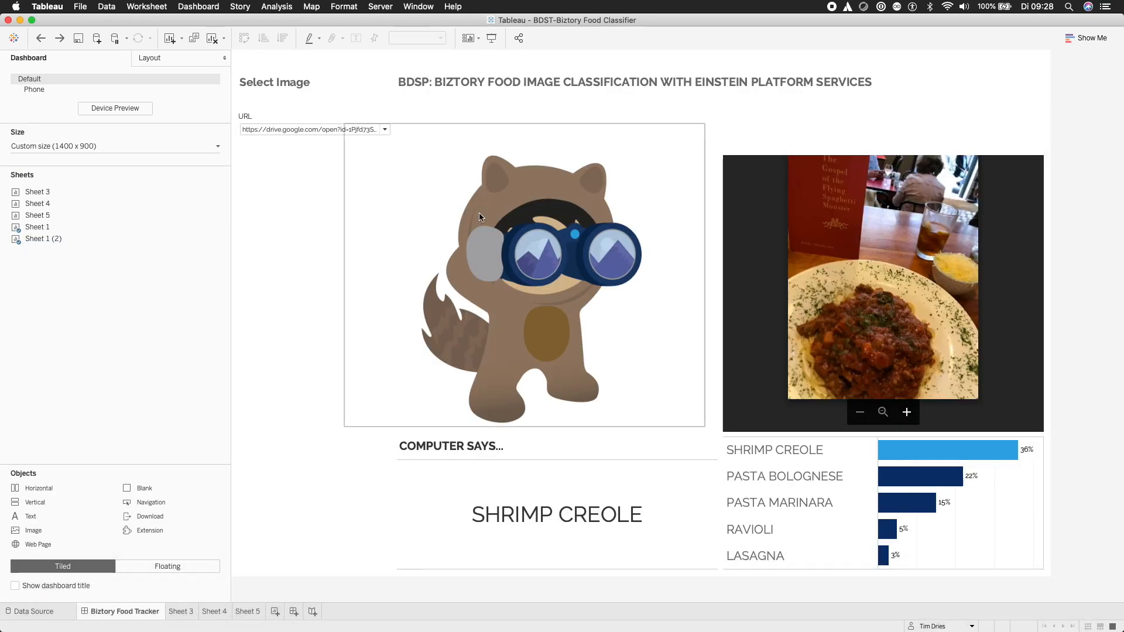
{"action": "left_click", "coordinate": [307, 132]}
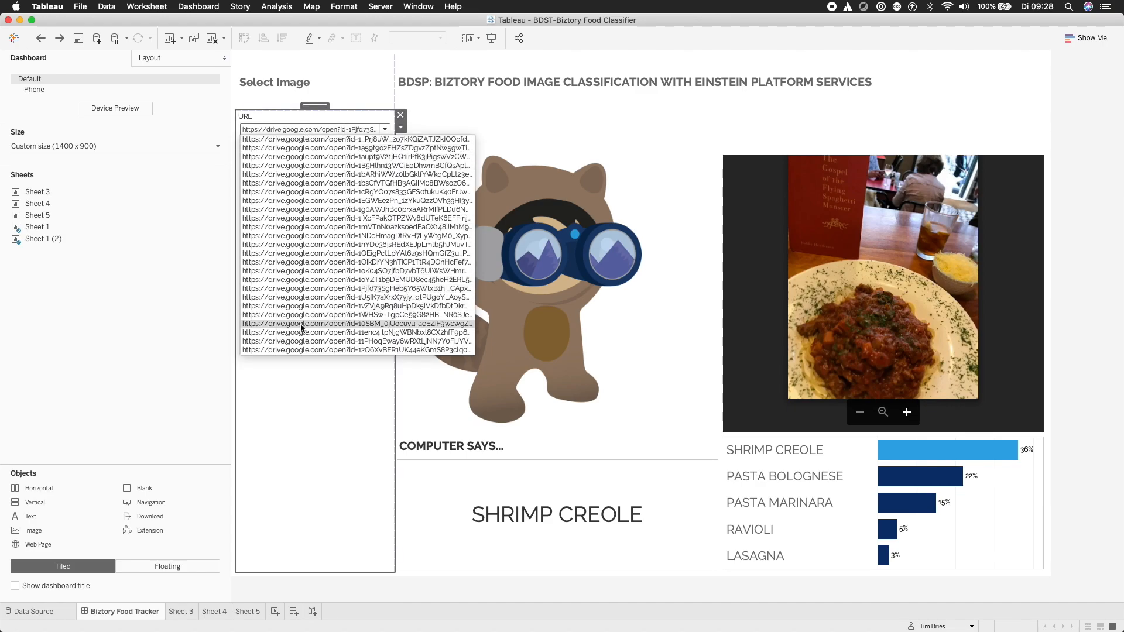
{"action": "left_click", "coordinate": [303, 150]}
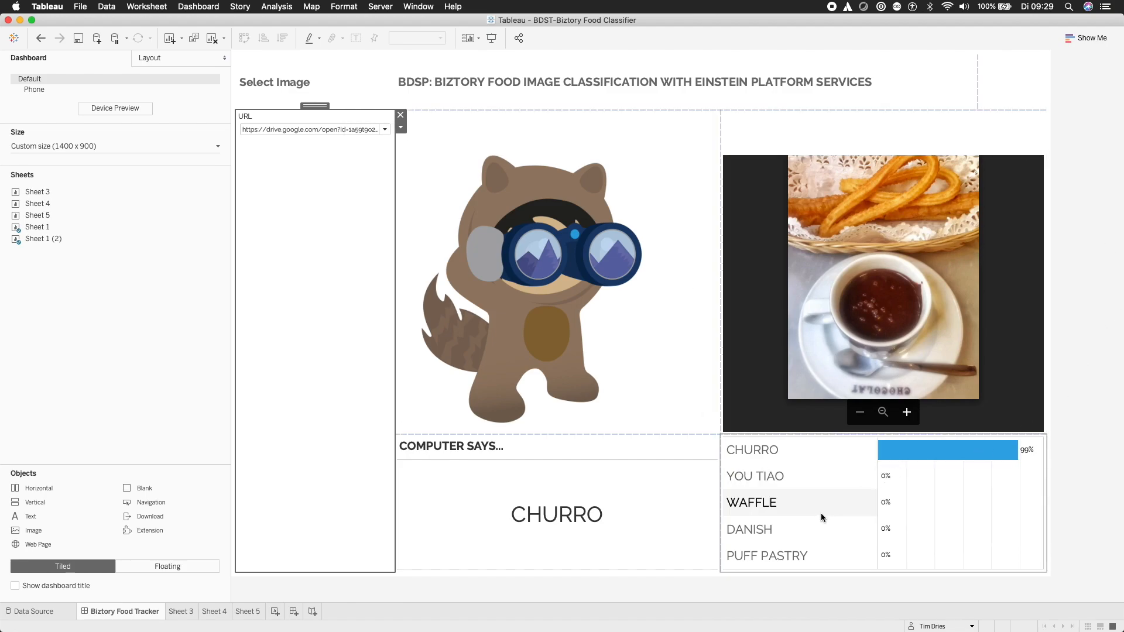
{"action": "left_click", "coordinate": [284, 130]}
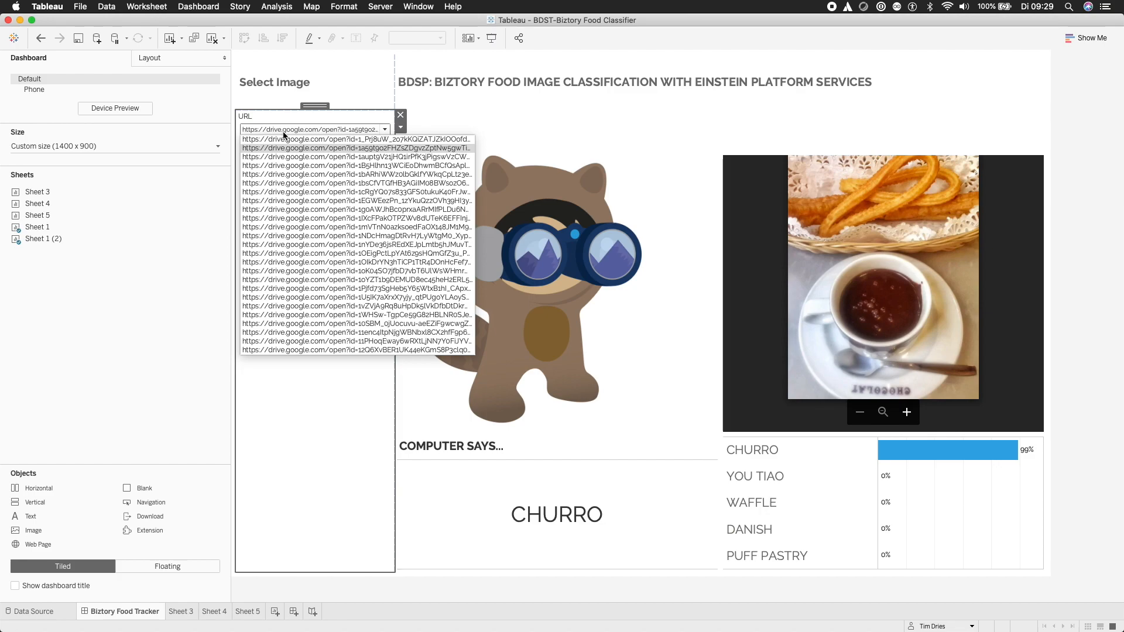
{"action": "left_click", "coordinate": [302, 157]}
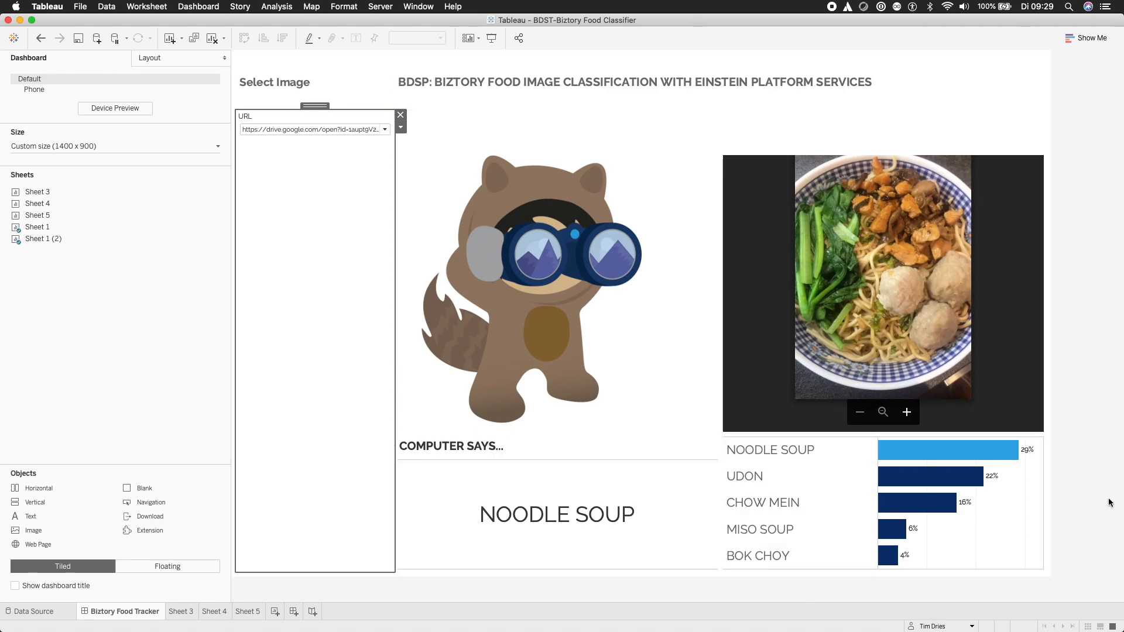
Examine the predictions for the last image URL, then the ones whose ids start with 1oYZT1b and 1B5Hlhn1.
{"action": "left_click", "coordinate": [292, 130]}
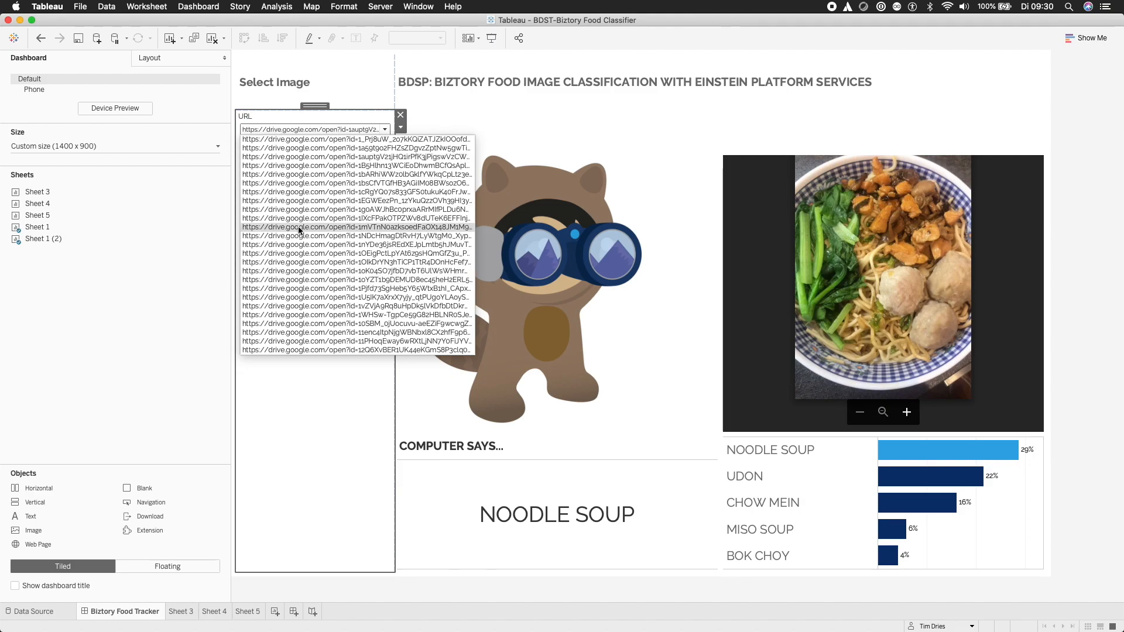
{"action": "left_click", "coordinate": [294, 349]}
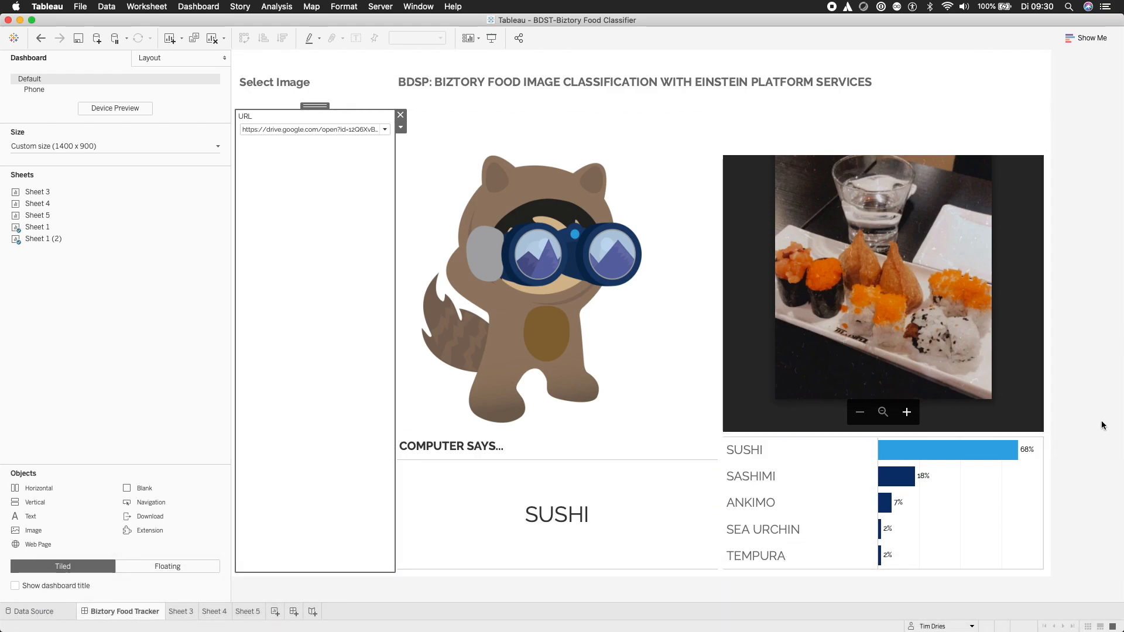
{"action": "left_click", "coordinate": [323, 130]}
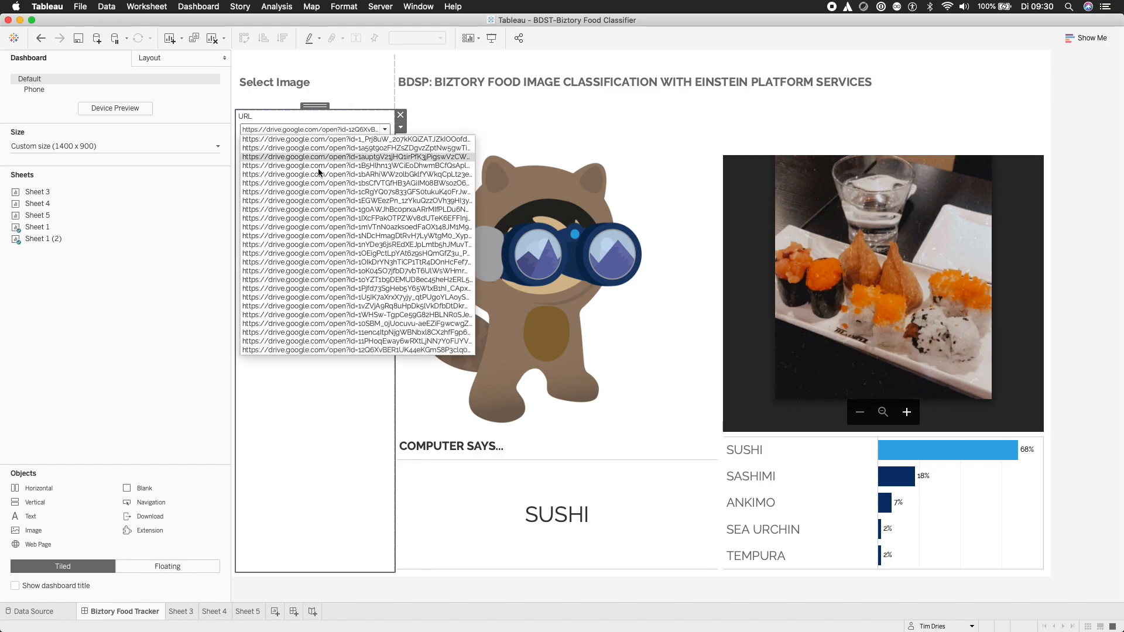
{"action": "left_click", "coordinate": [313, 279]}
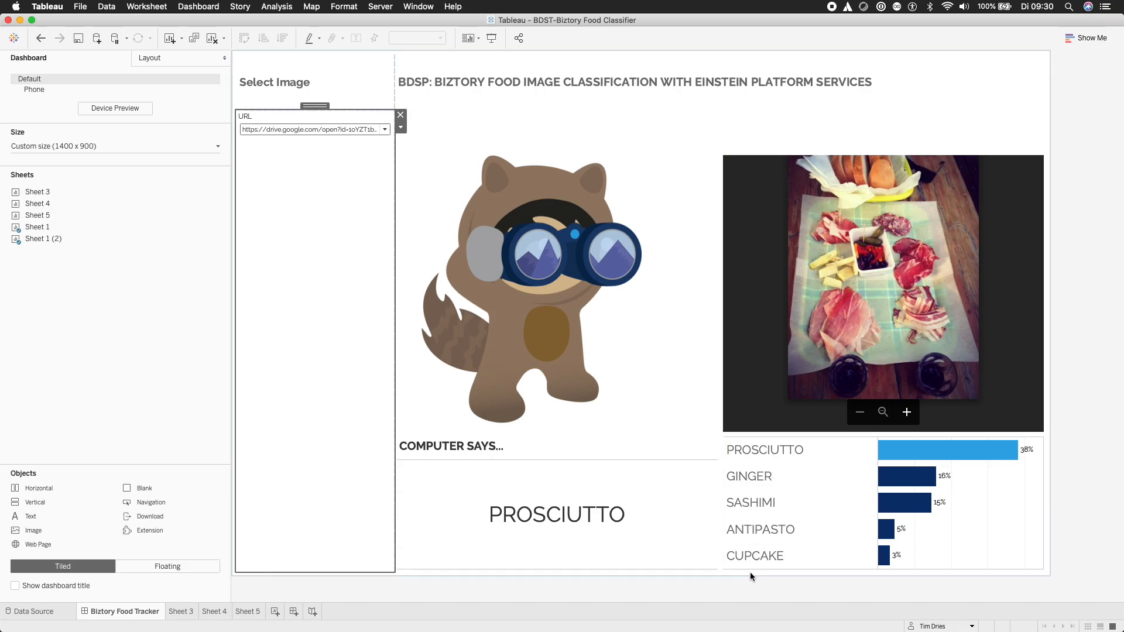
{"action": "left_click", "coordinate": [278, 130]}
{"action": "left_click", "coordinate": [316, 223]}
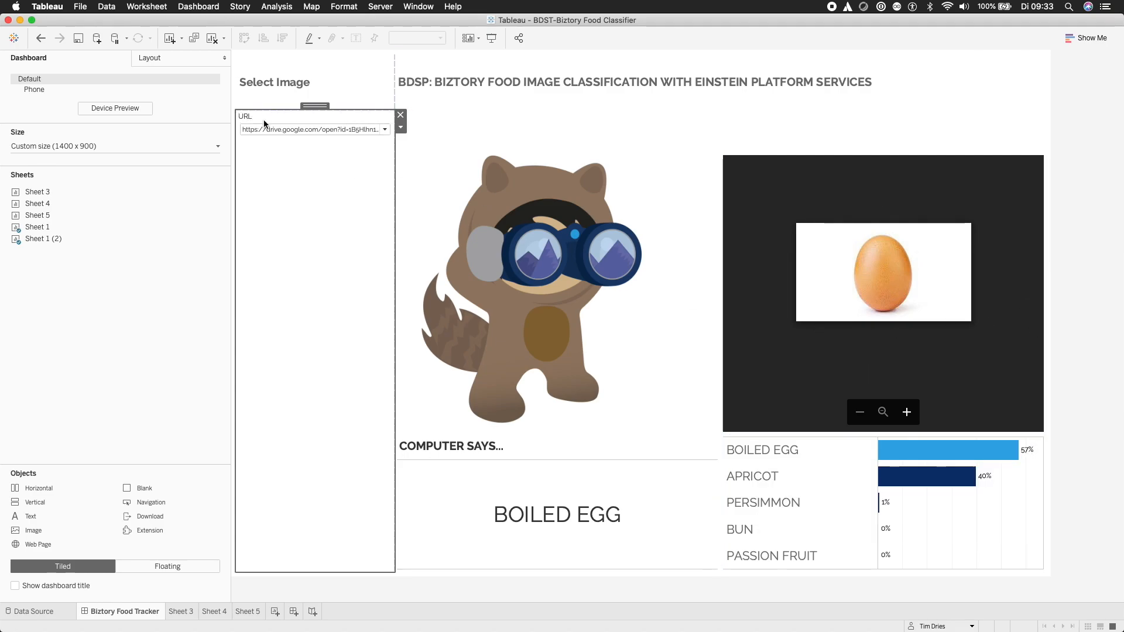
Switch to the Einstein Platform Services page in Safari and review Einstein Vision's services, highlighting Image Classification, Object Detection and OCR.
{"action": "left_click", "coordinate": [321, 607]}
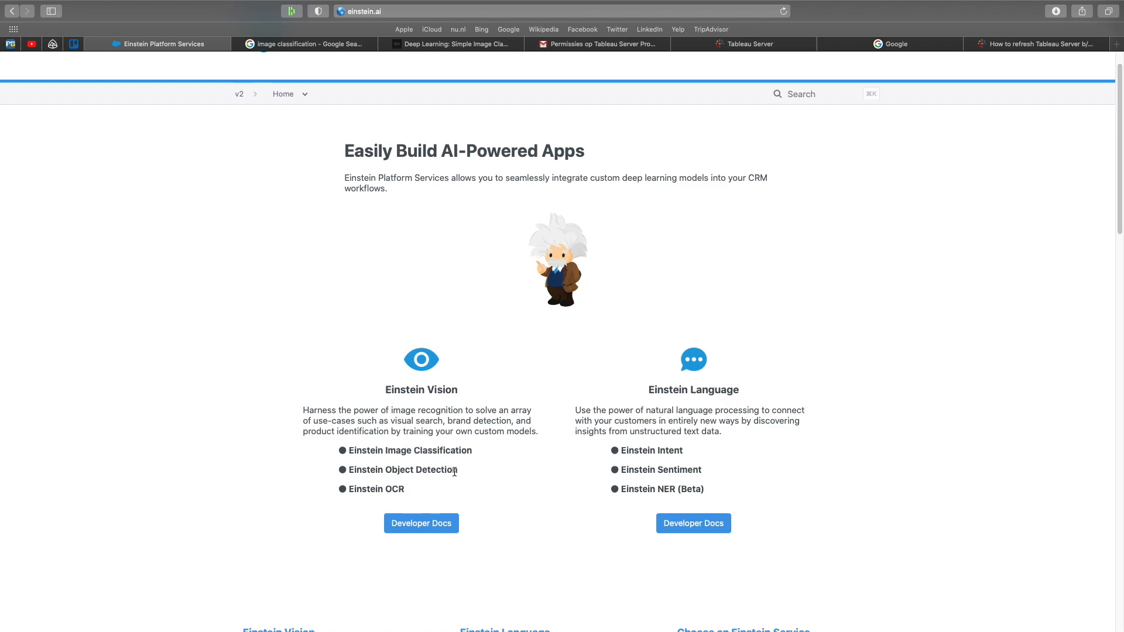
{"action": "left_click_drag", "start_coordinate": [458, 476], "coordinate": [339, 472]}
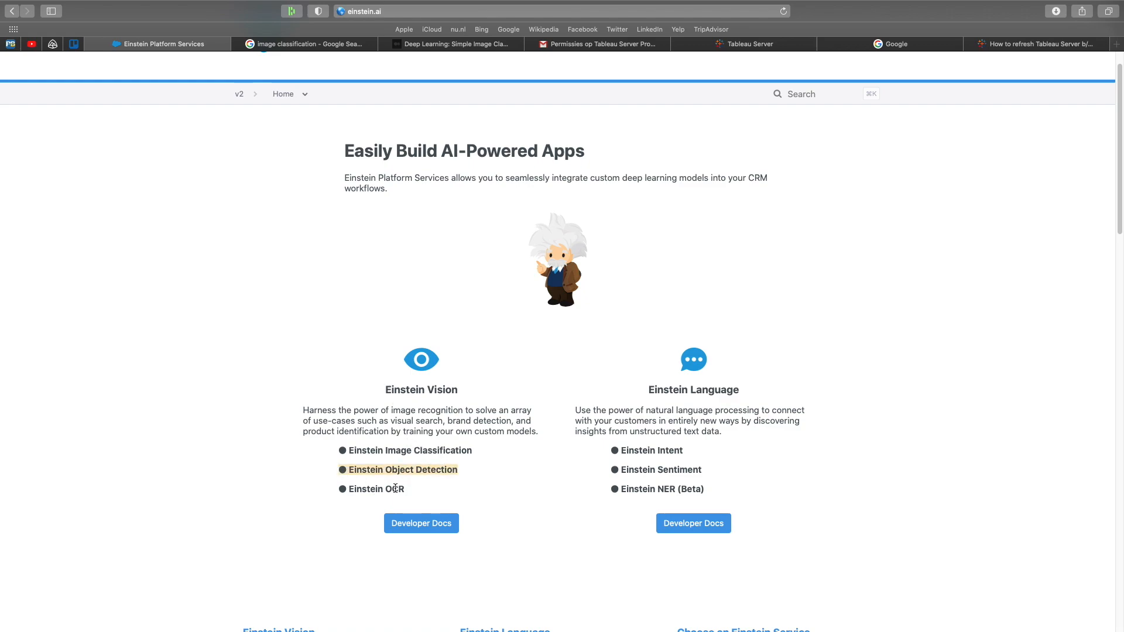
{"action": "left_click_drag", "start_coordinate": [411, 494], "coordinate": [349, 494]}
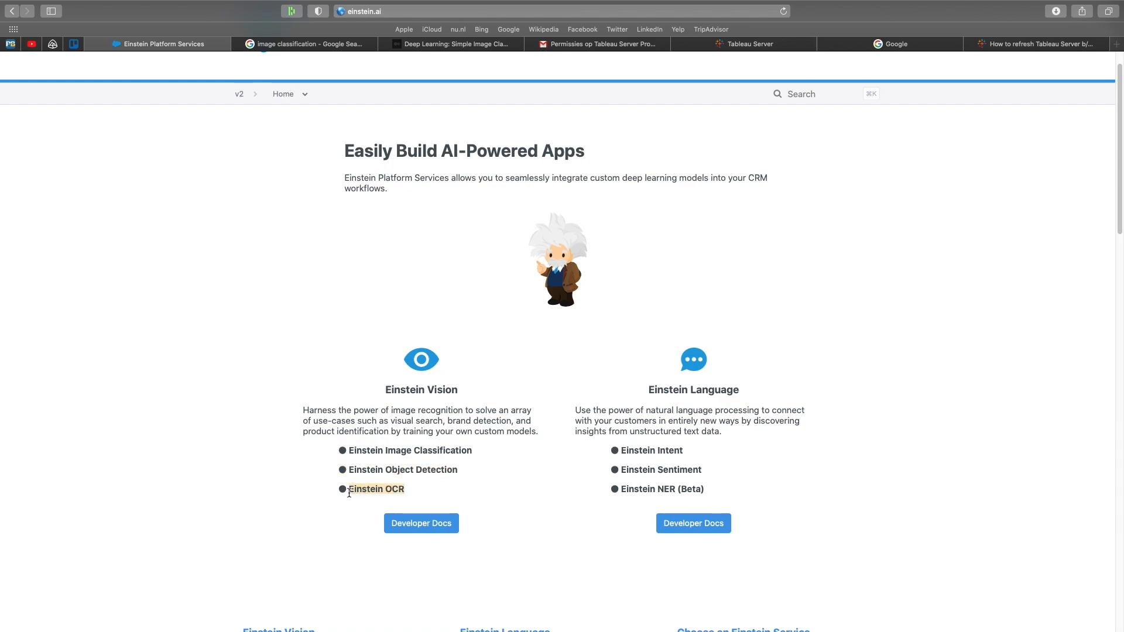
{"action": "left_click_drag", "start_coordinate": [457, 471], "coordinate": [383, 474]}
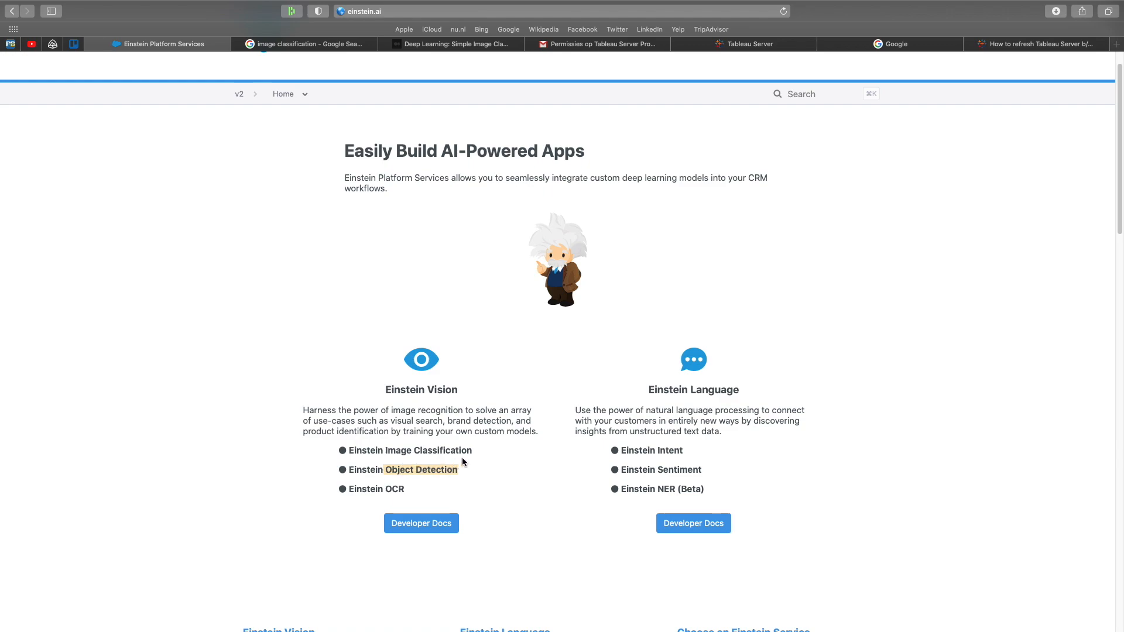
{"action": "left_click_drag", "start_coordinate": [472, 452], "coordinate": [386, 453]}
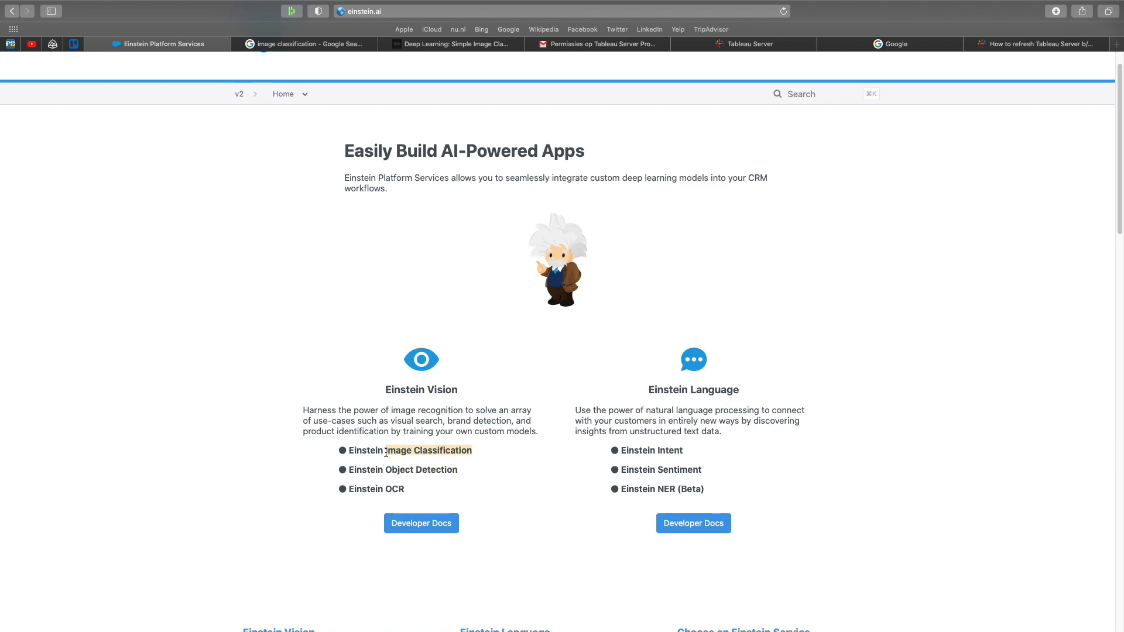
{"action": "left_click_drag", "start_coordinate": [385, 472], "coordinate": [462, 471]}
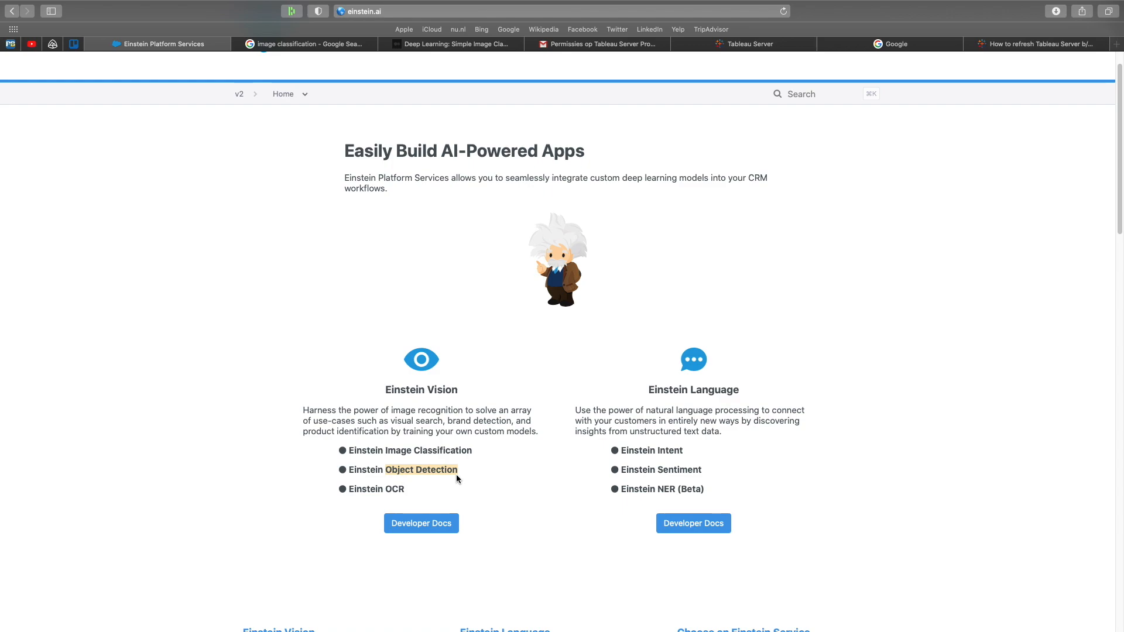
{"action": "left_click_drag", "start_coordinate": [405, 490], "coordinate": [376, 494]}
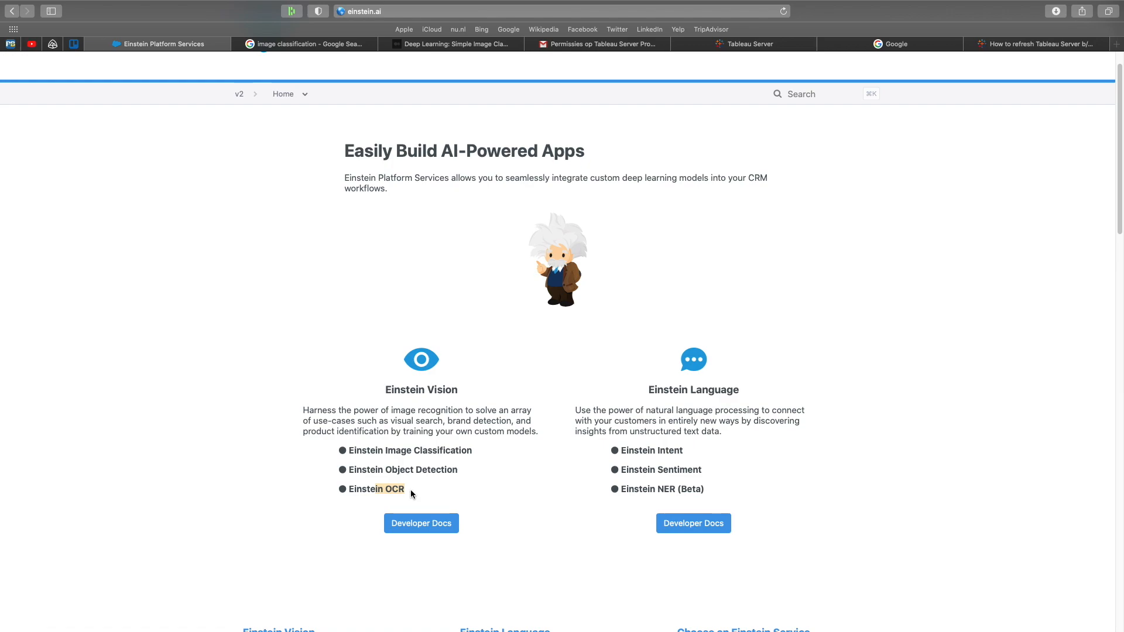
{"action": "left_click_drag", "start_coordinate": [415, 488], "coordinate": [349, 489]}
{"action": "left_click_drag", "start_coordinate": [433, 476], "coordinate": [384, 442]}
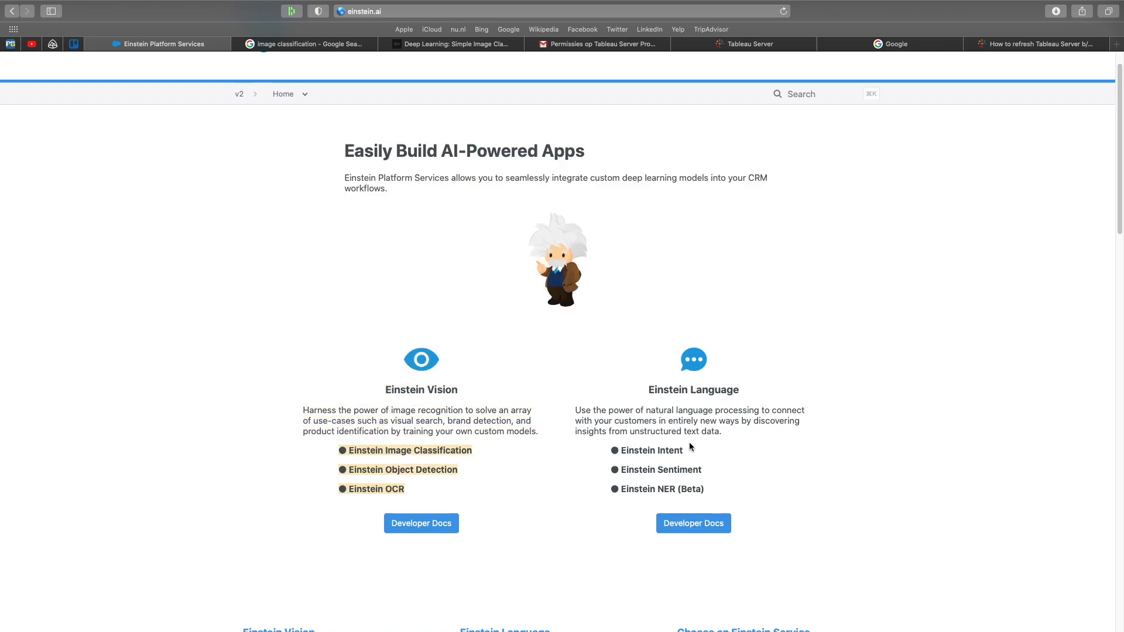
{"action": "mouse_move", "coordinate": [793, 630]}
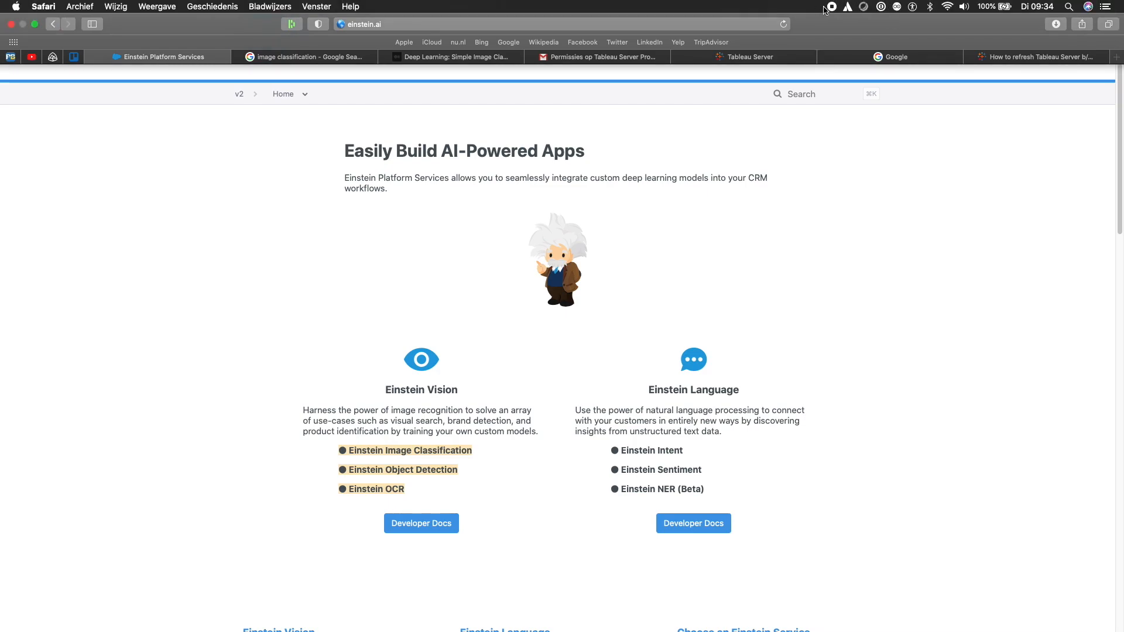
{"action": "left_click", "coordinate": [830, 7]}
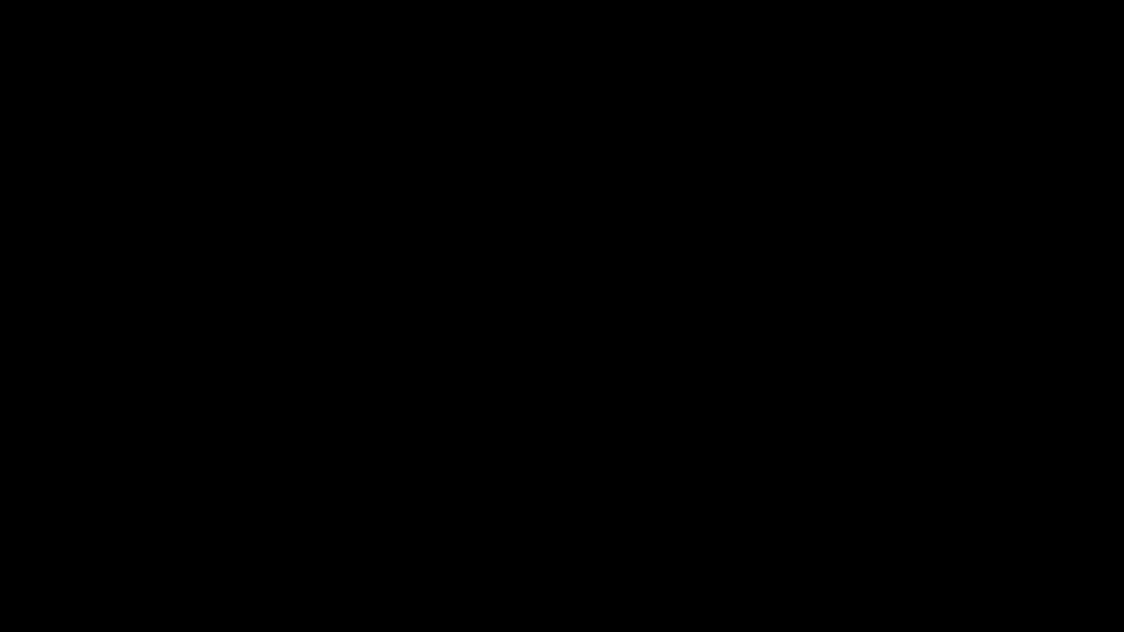